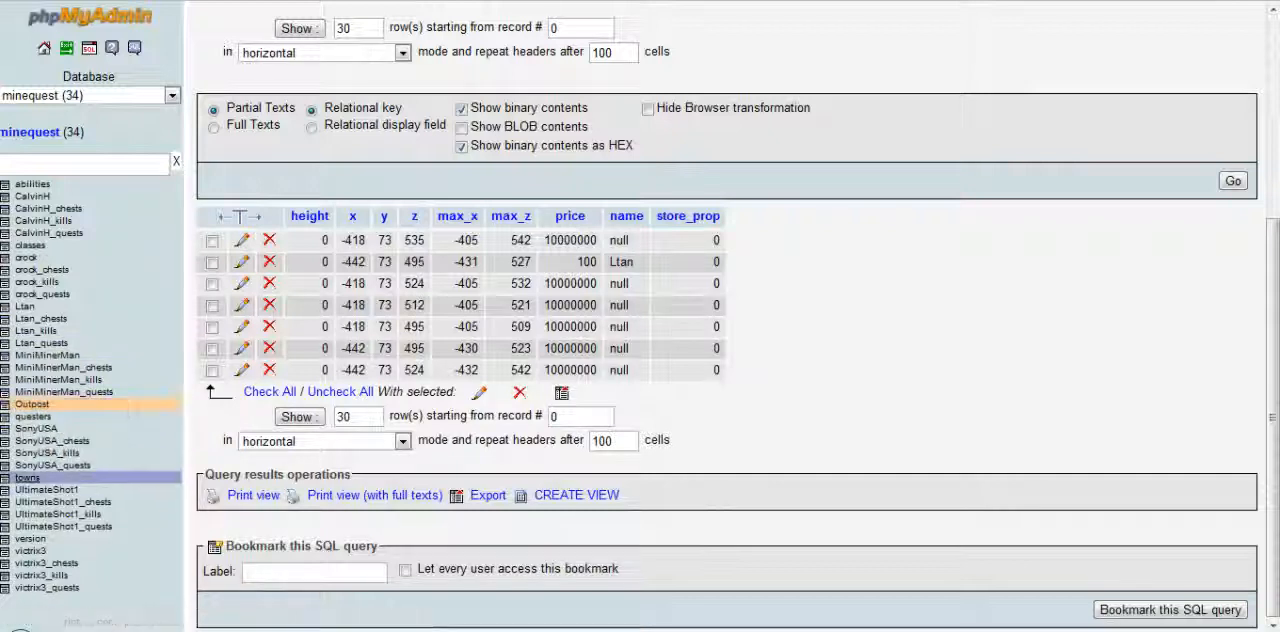
Browse the records of the towns, version and Outpost tables in the minequest database
click(27, 477)
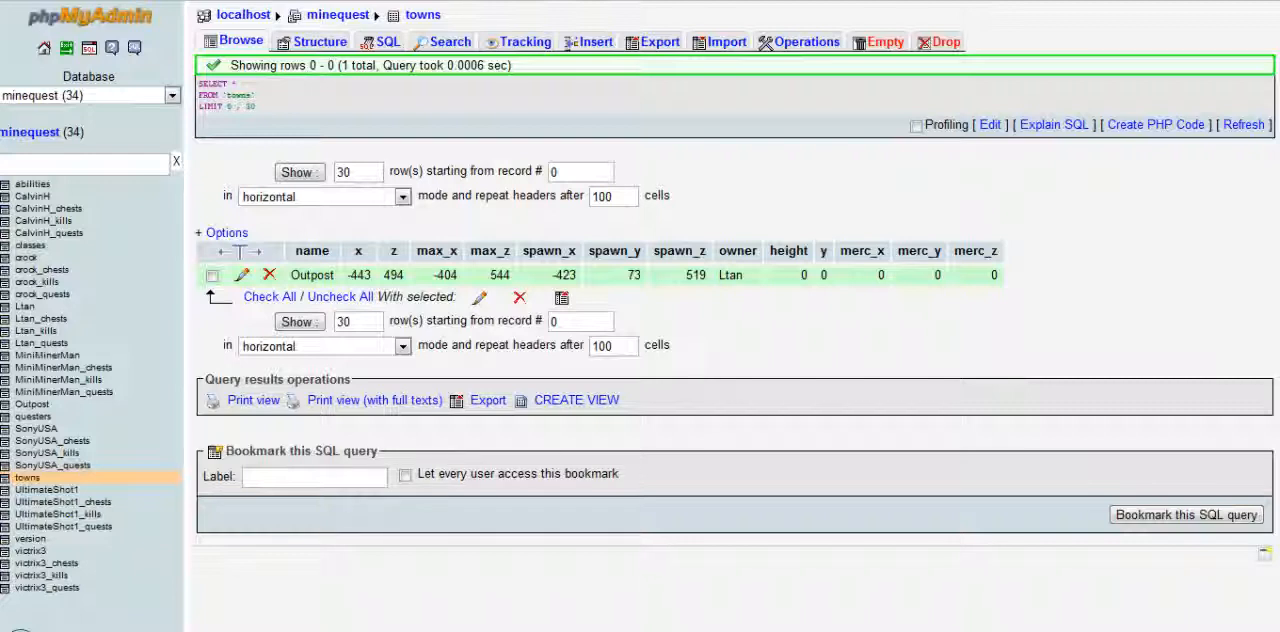
click(212, 275)
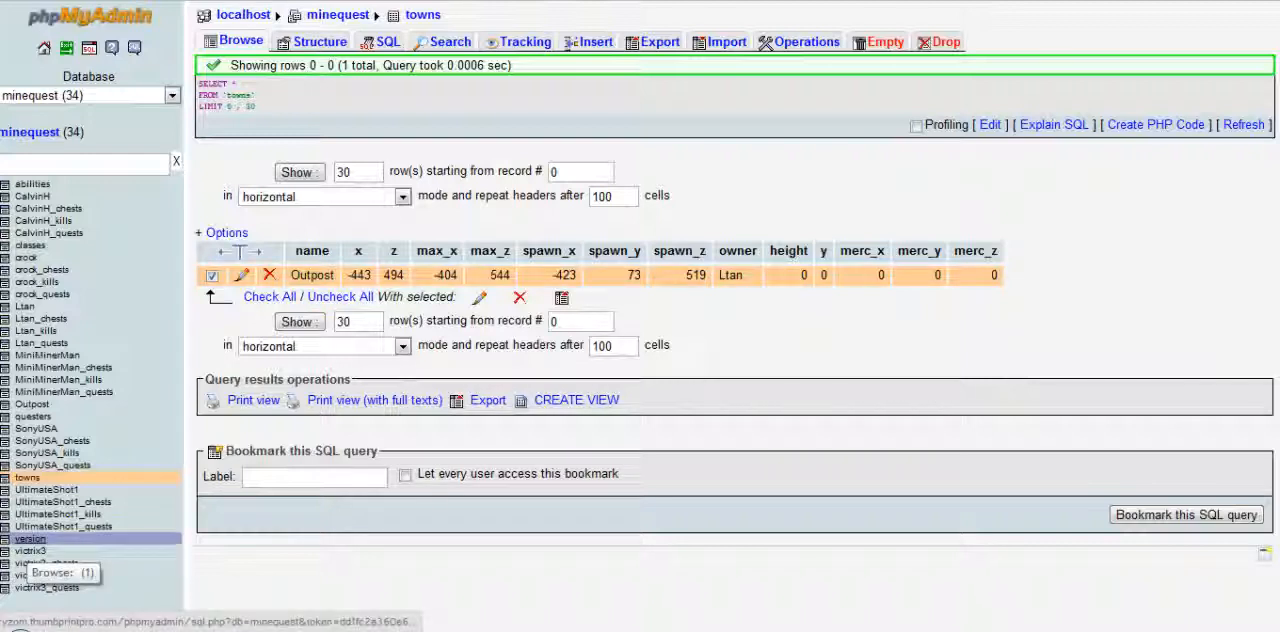
click(30, 539)
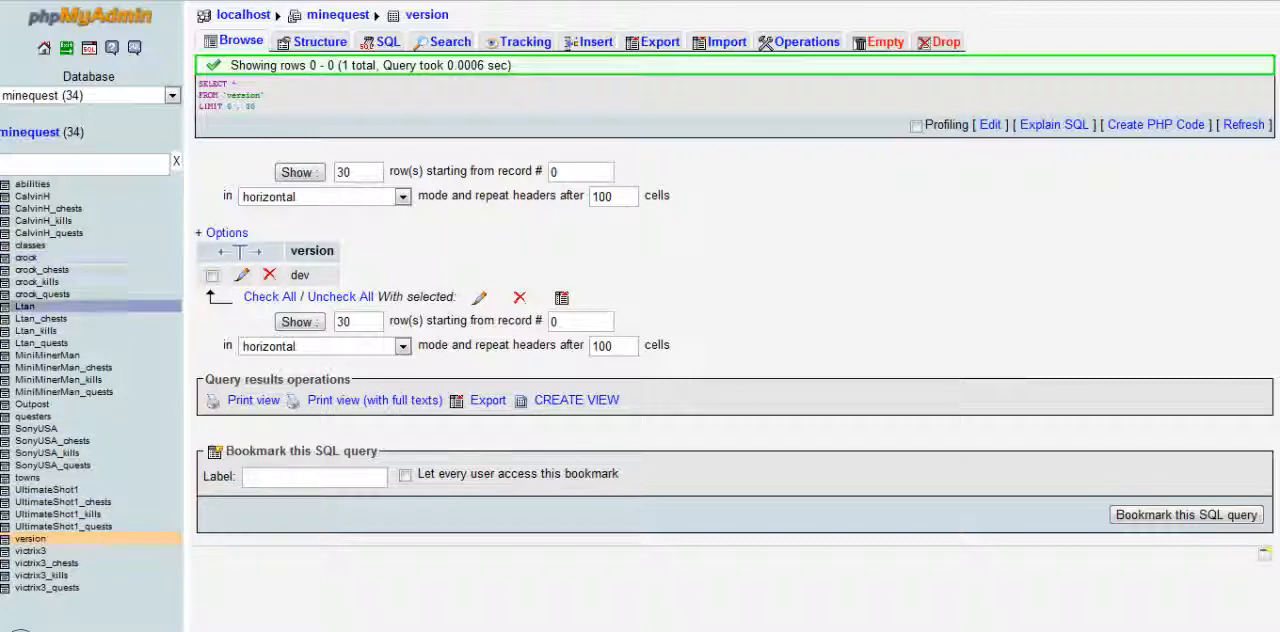
click(32, 404)
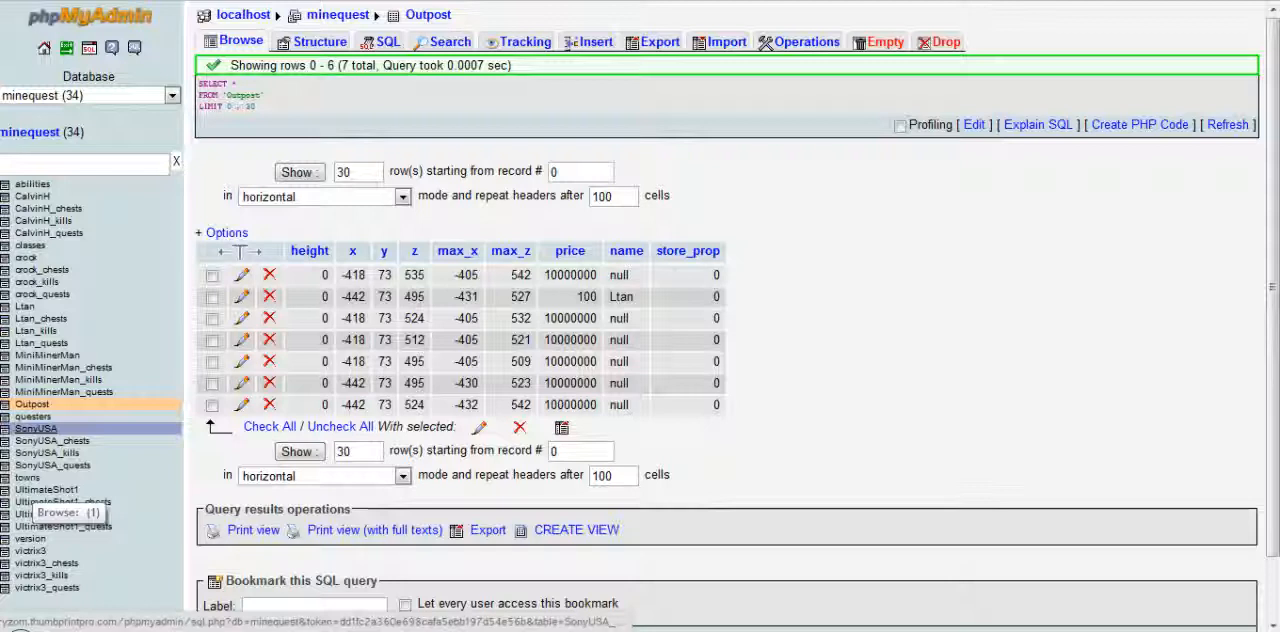
Open the questers table and examine the stats in all of its player rows
click(35, 417)
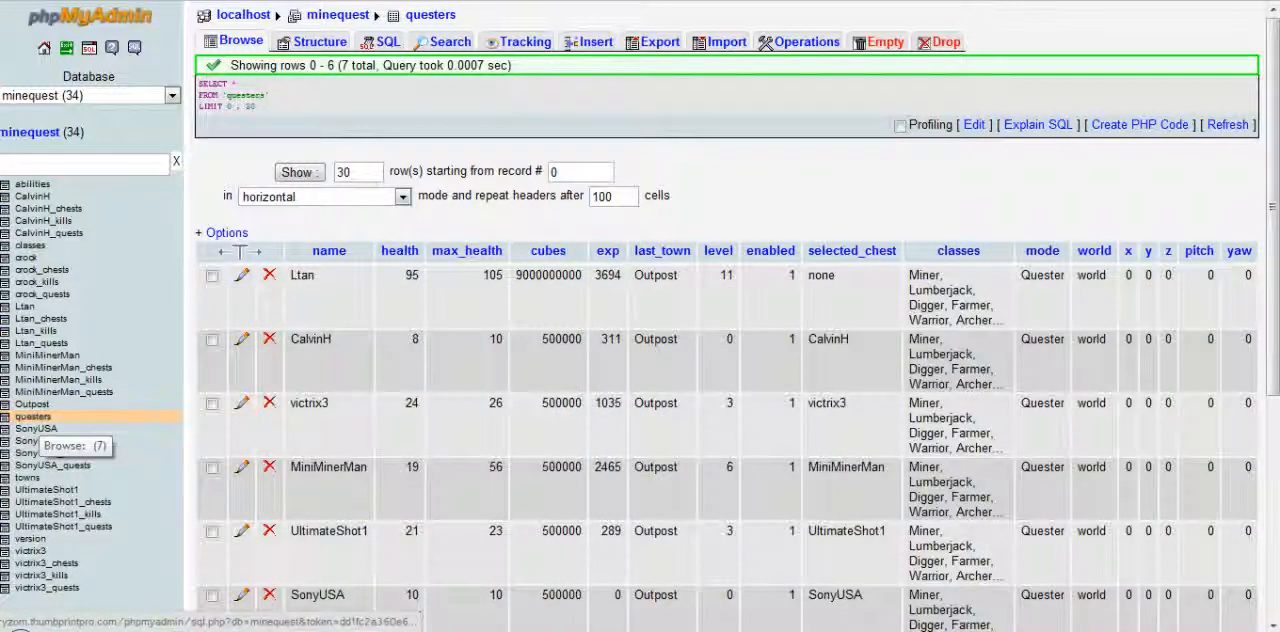
drag(298, 275, 314, 276)
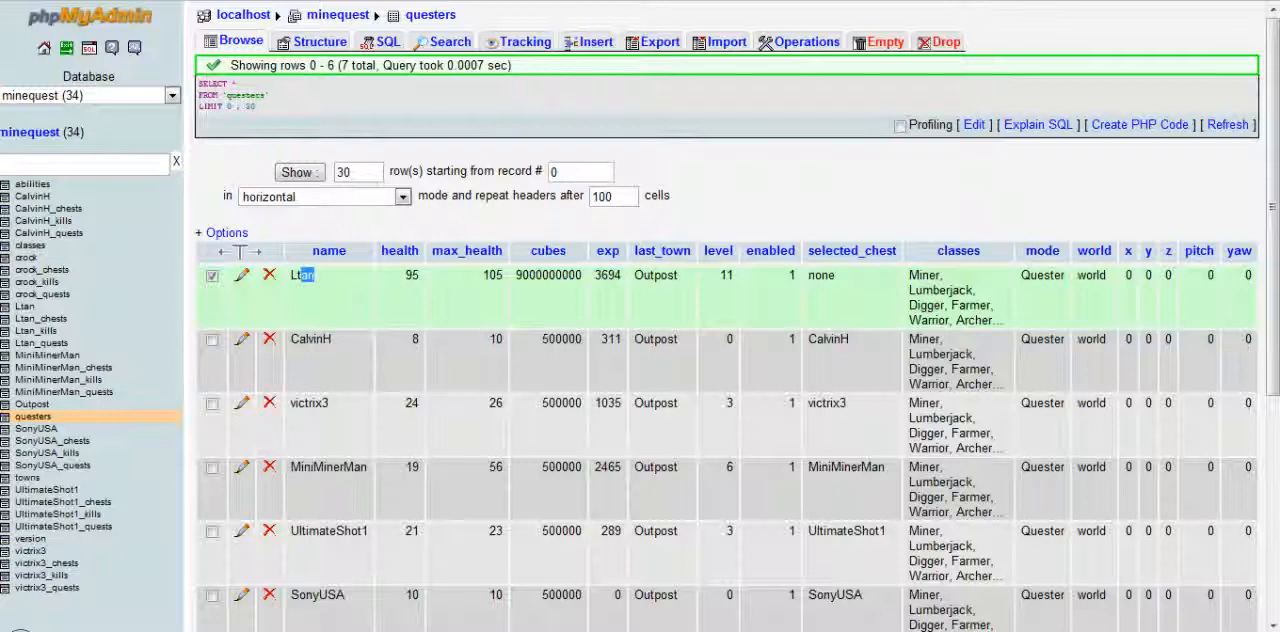
scroll(450, 260, down, 5)
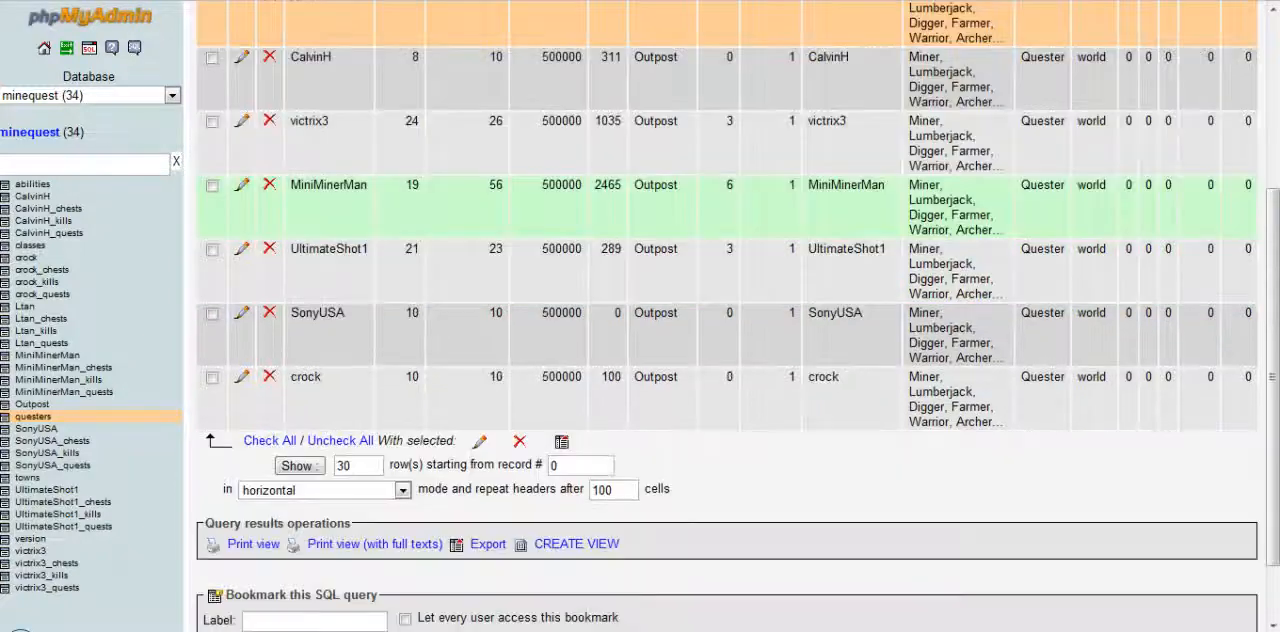
scroll(450, 260, up, 5)
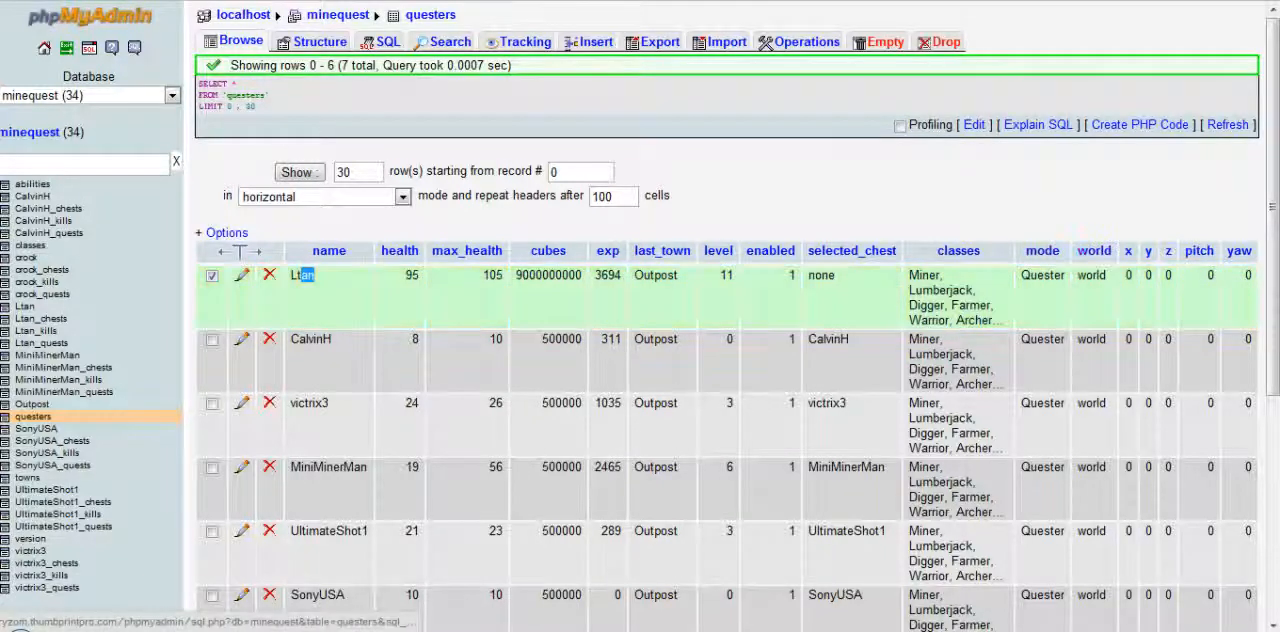
scroll(1100, 260, down, 4)
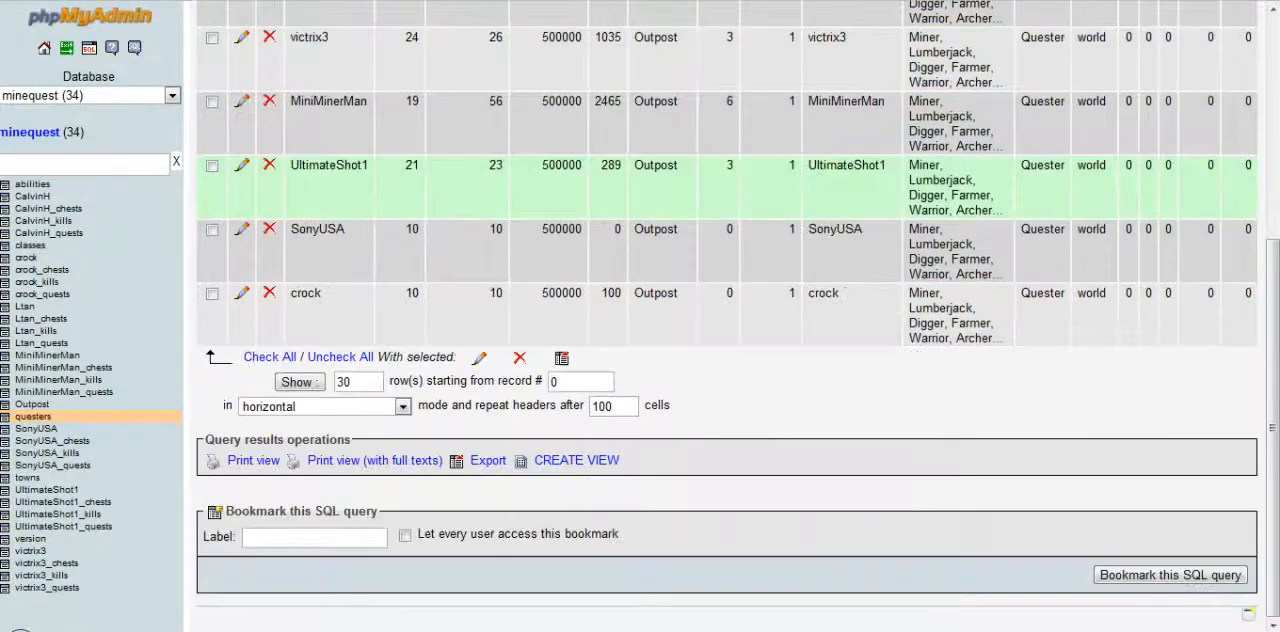
scroll(1102, 297, up, 4)
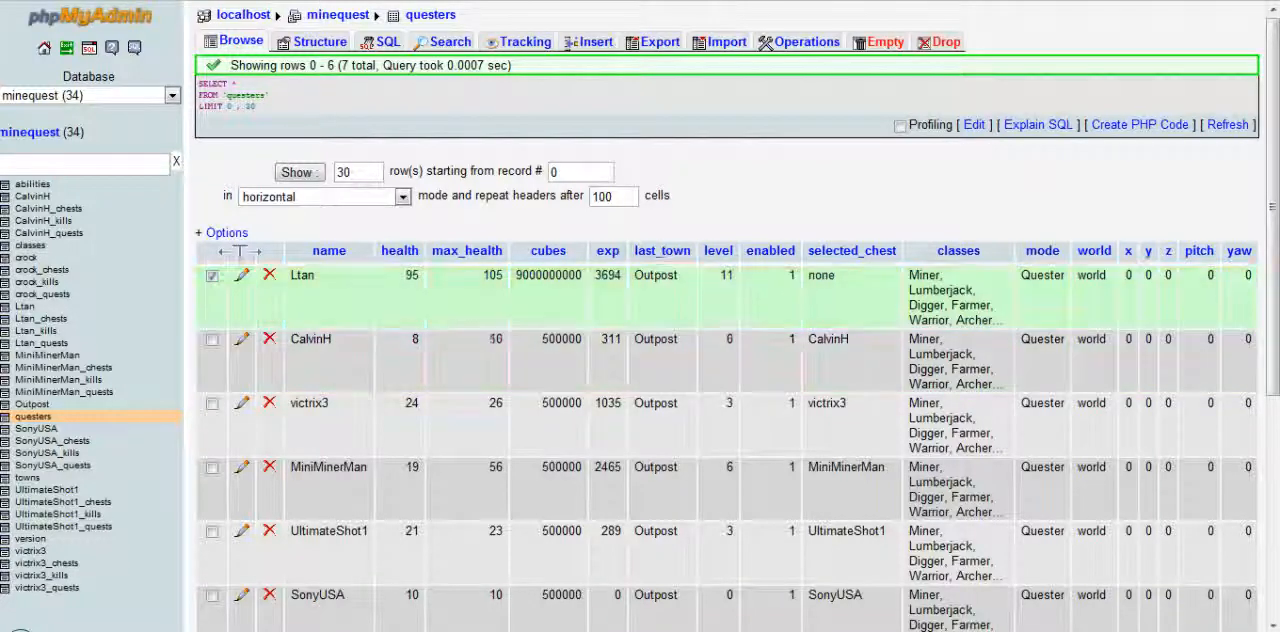
Edit the first player's record in the questers table, setting cubes to 500000, and save it
click(212, 276)
click(241, 275)
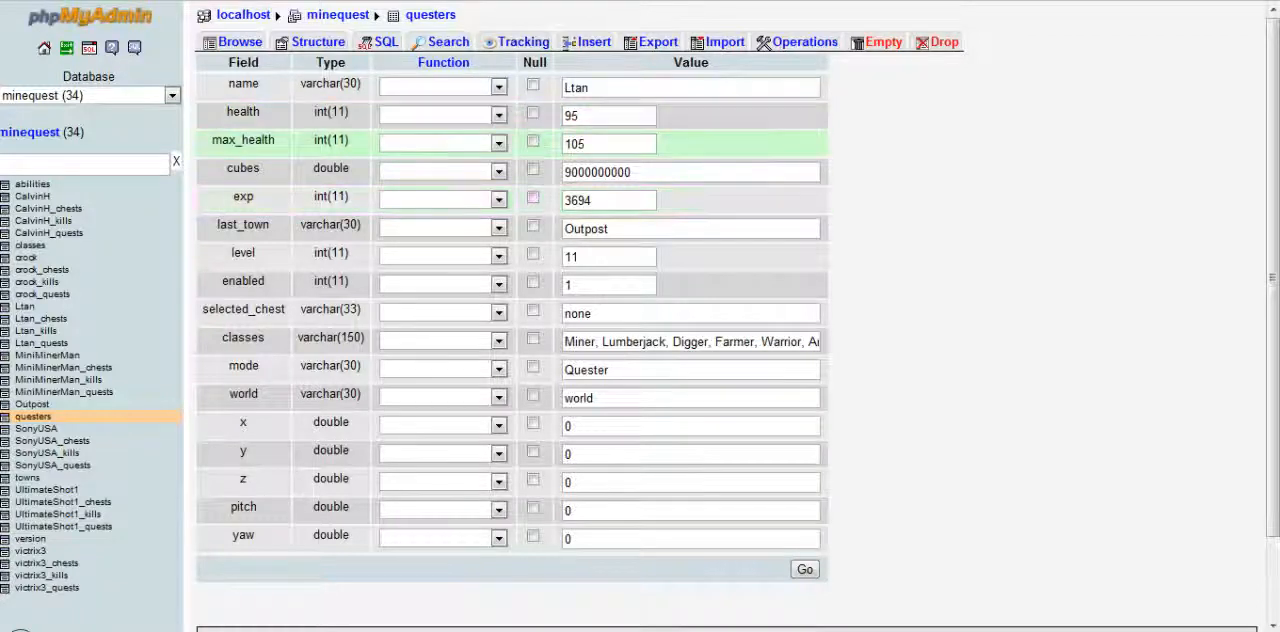
double_click(598, 172)
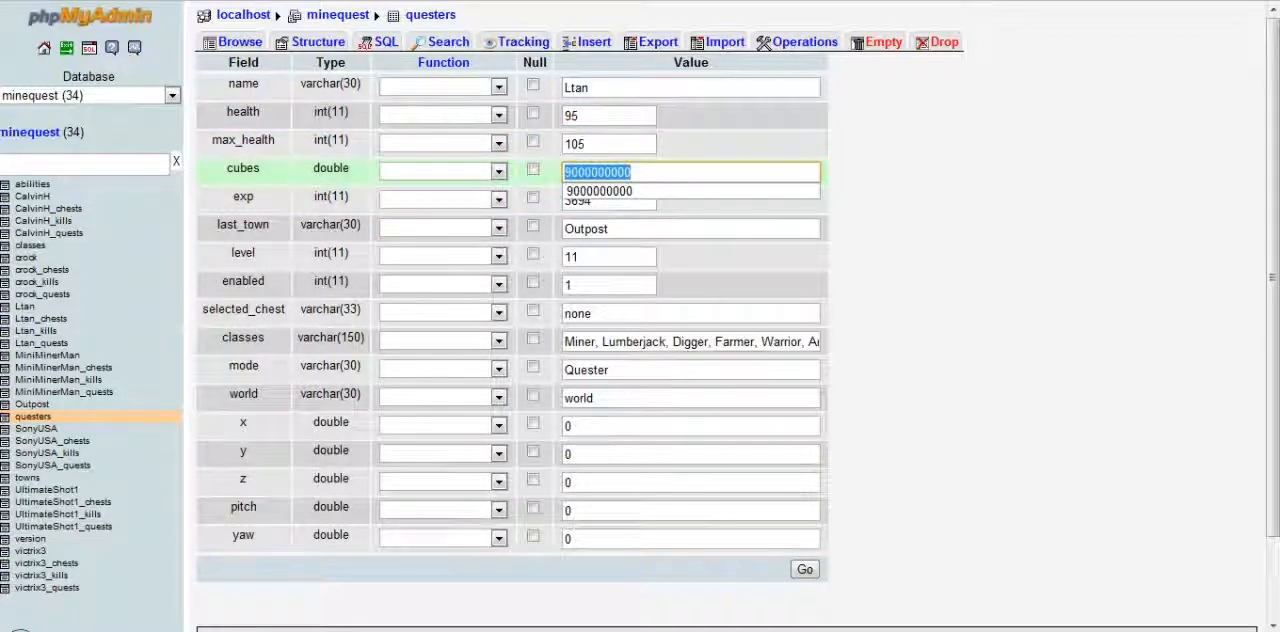
text(500000)
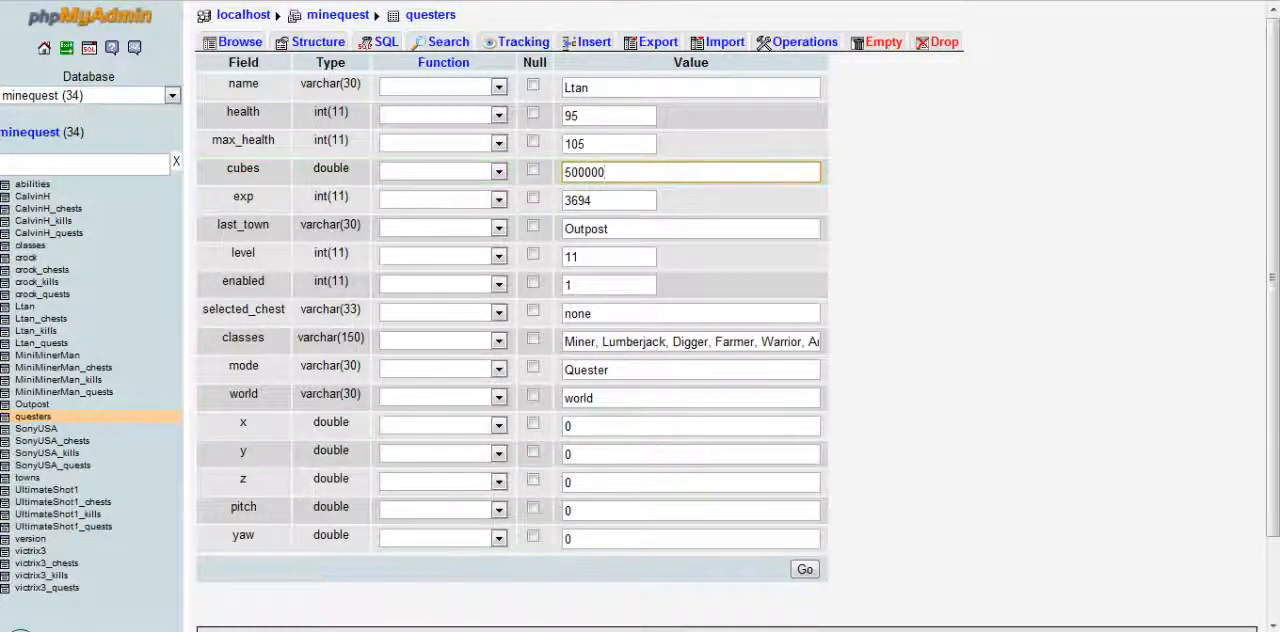
key(Return)
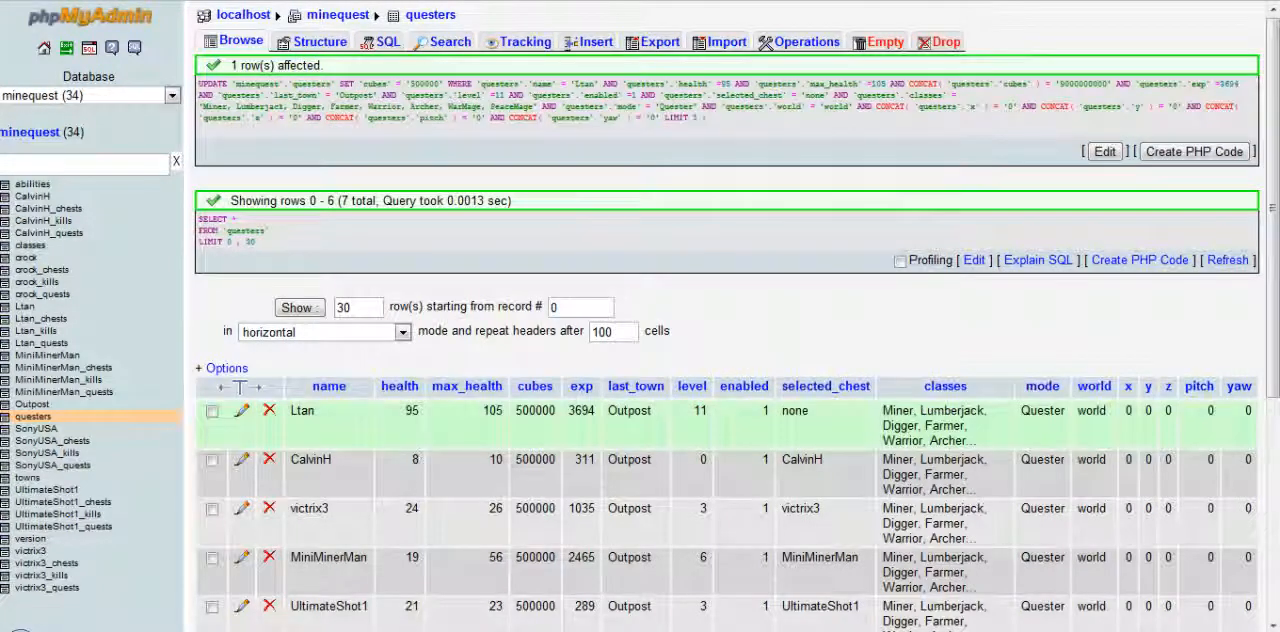
scroll(700, 440, down, 3)
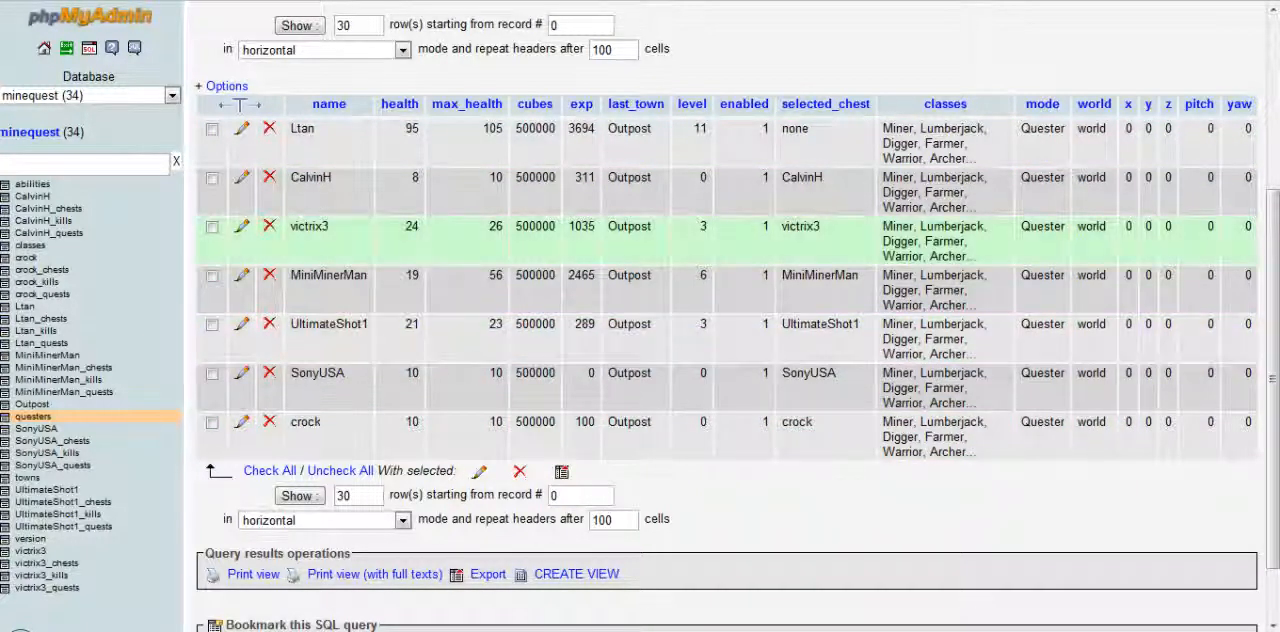
Switch to Minecraft, reload the player data with /load and check the balance with /cubes
key(alt+Tab)
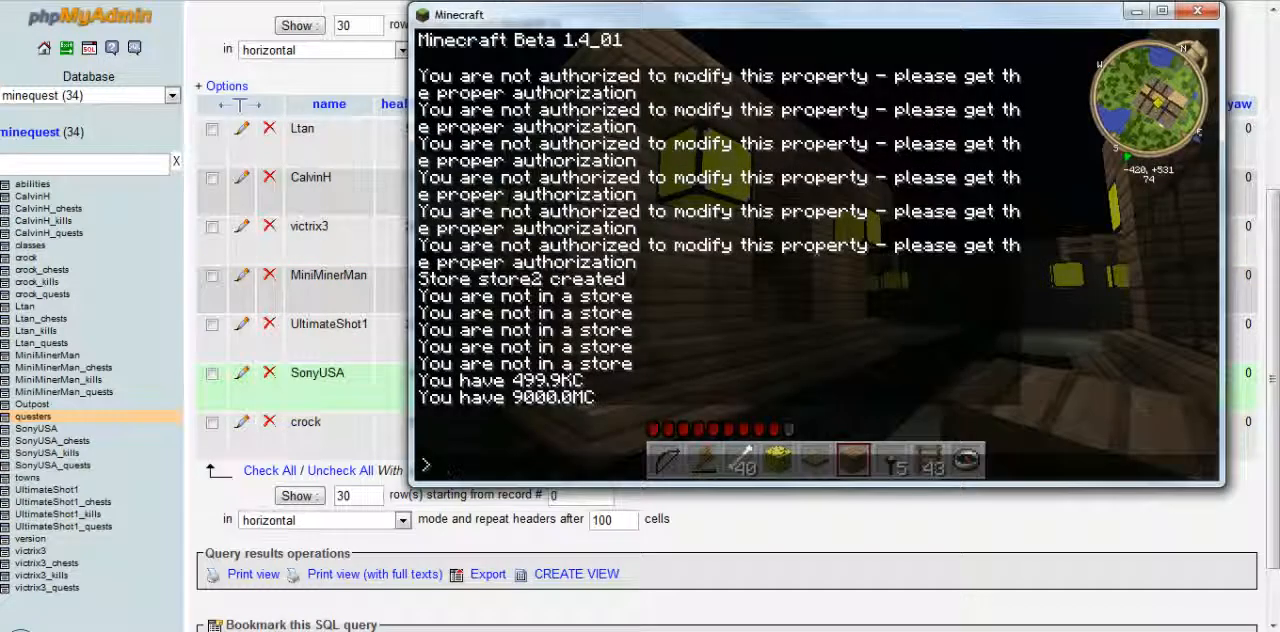
text(/load)
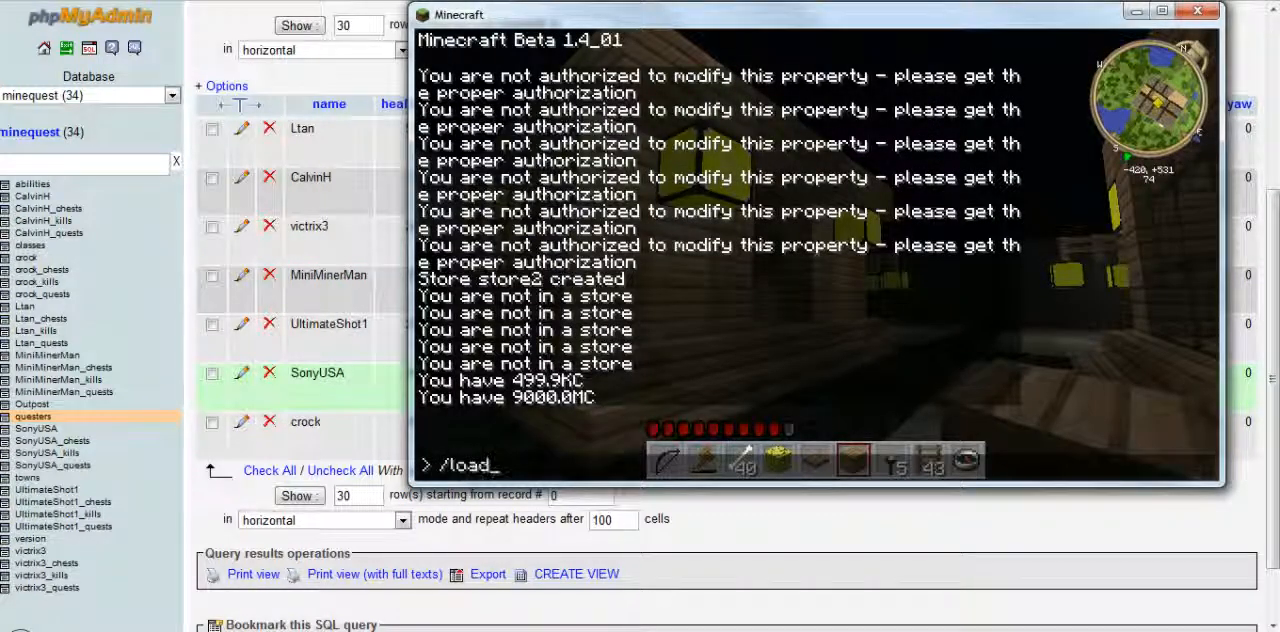
key(Return)
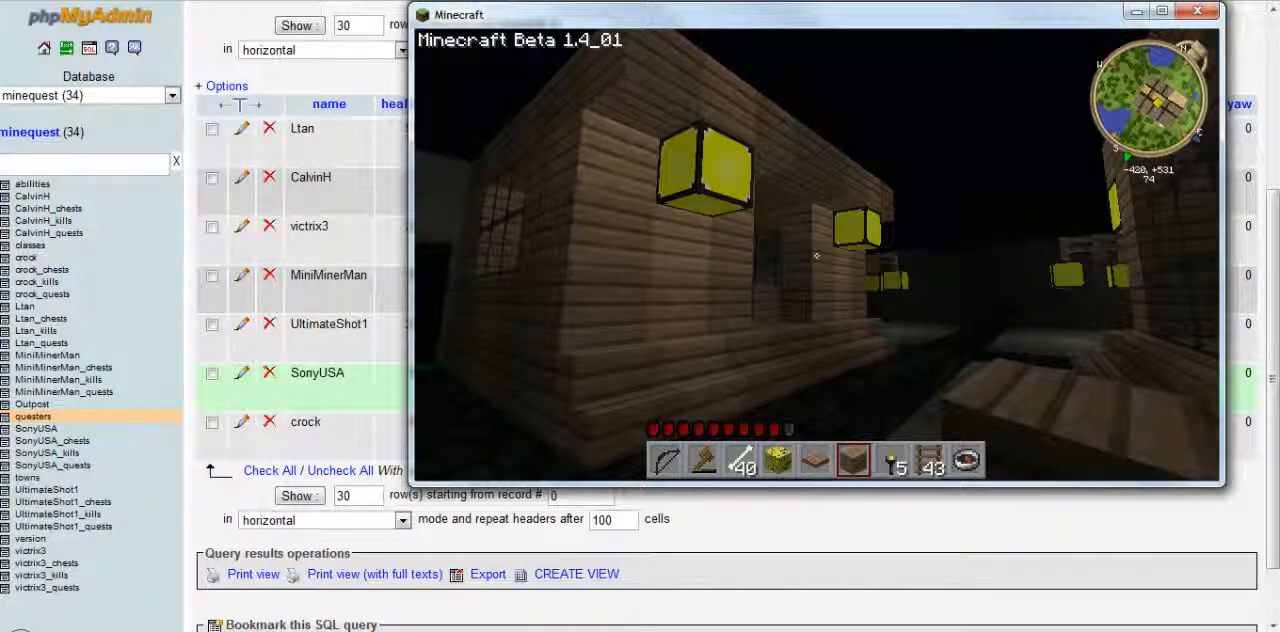
key(t)
text(/cubes)
key(Return)
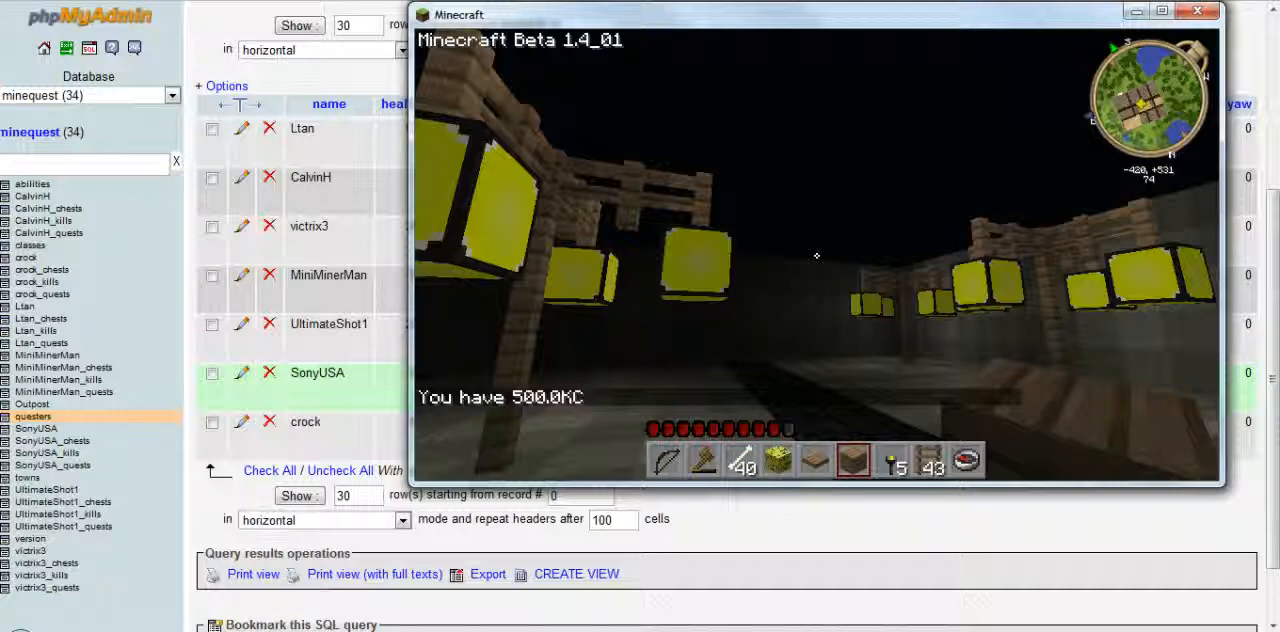
key(t)
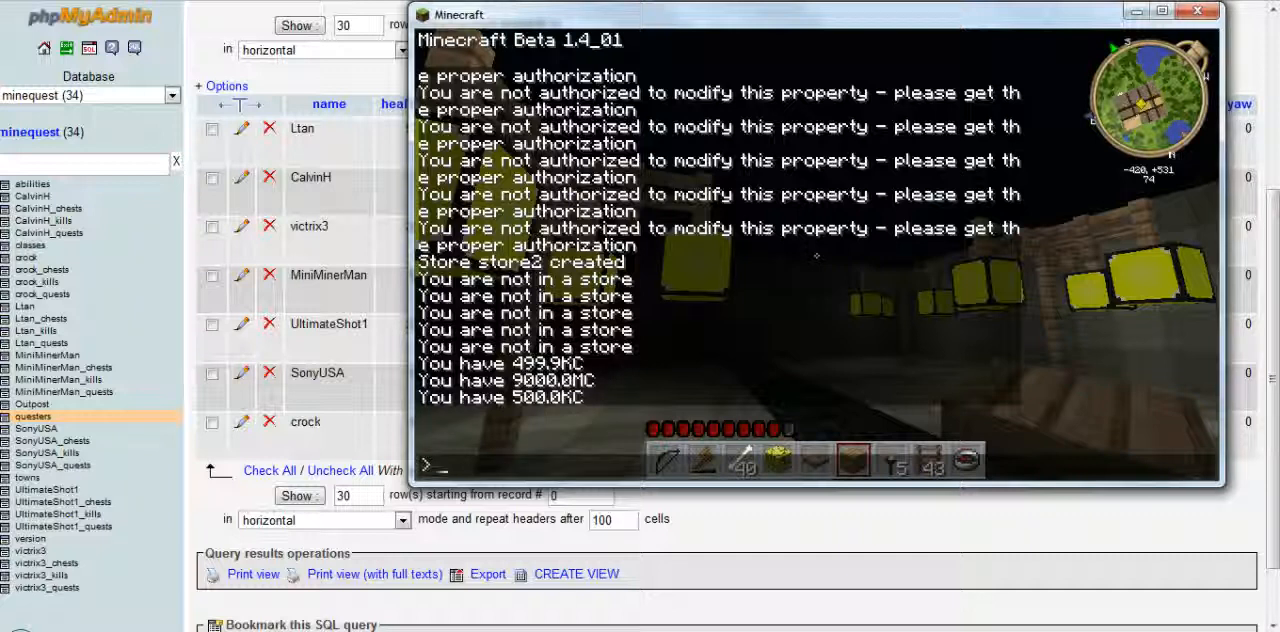
Switch back to phpMyAdmin and save the first quester's record with cubes set to 9000000
key(alt+Tab)
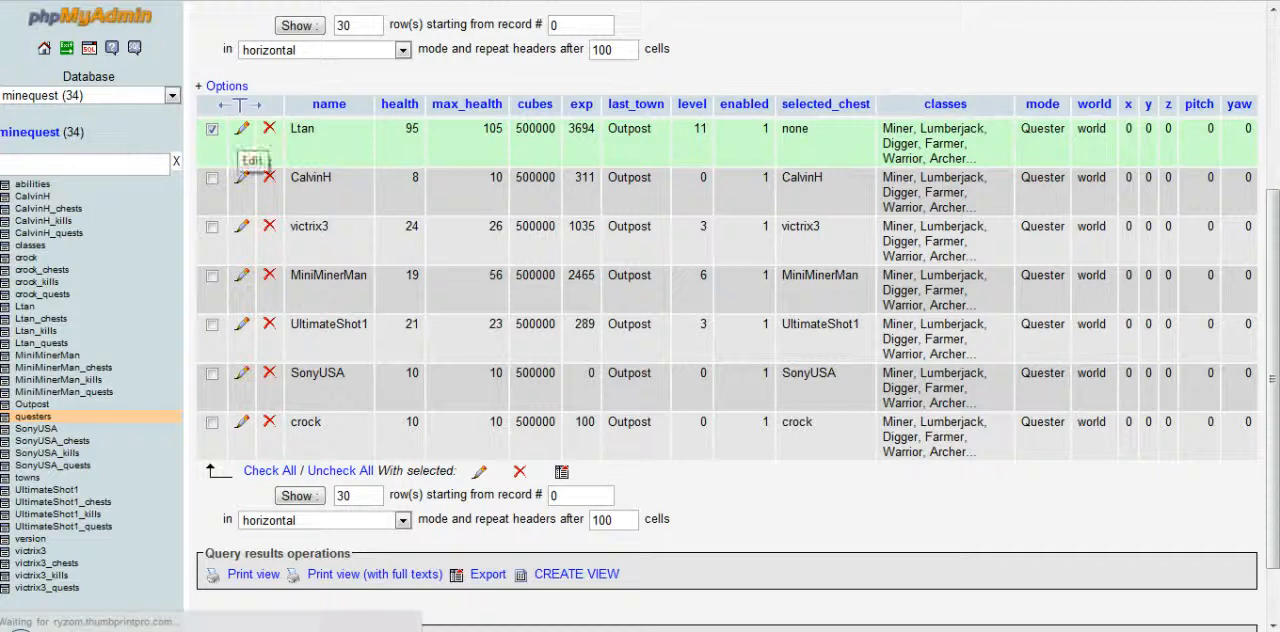
click(241, 128)
double_click(590, 172)
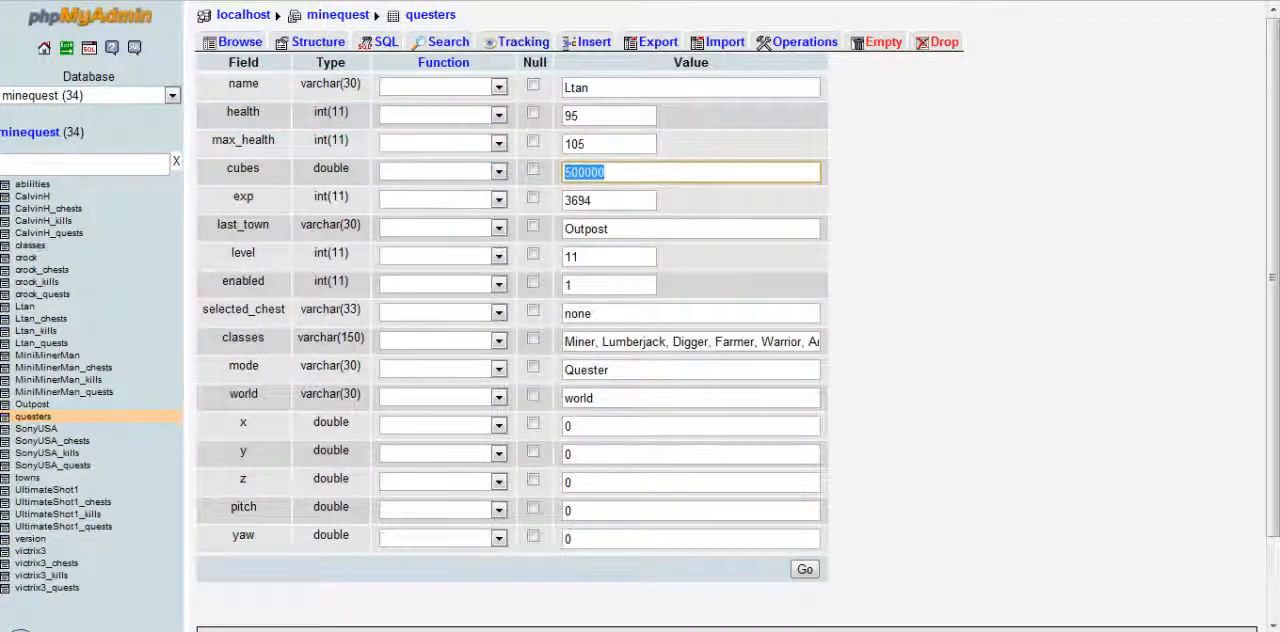
text(9)
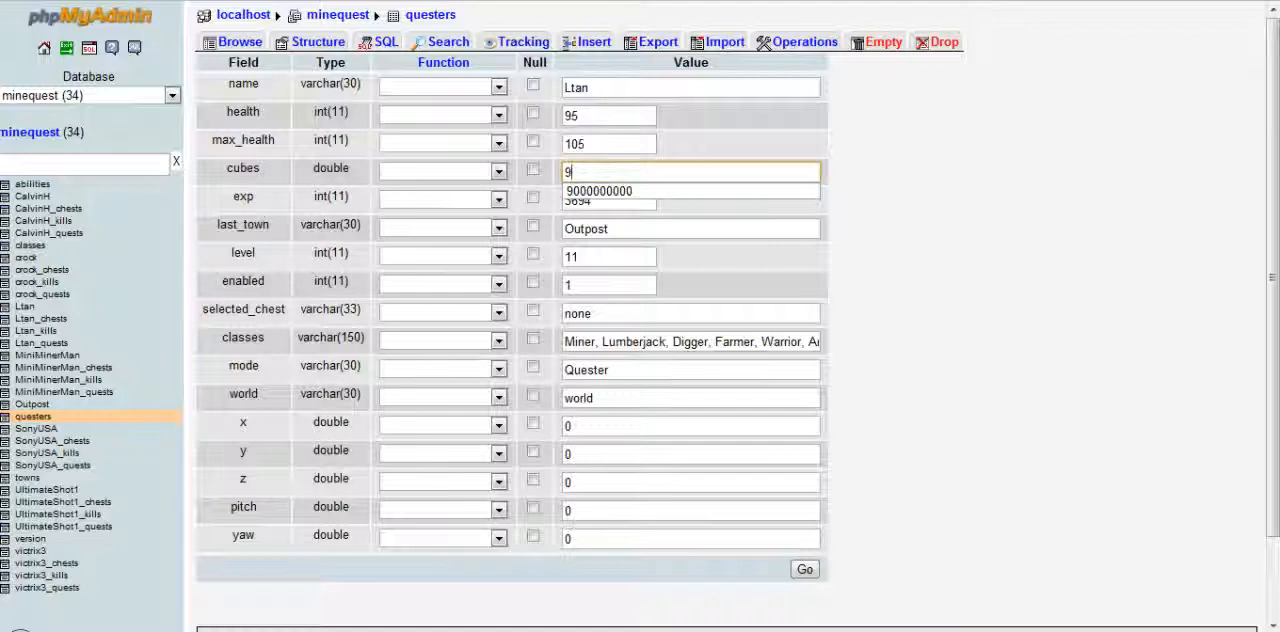
text(000)
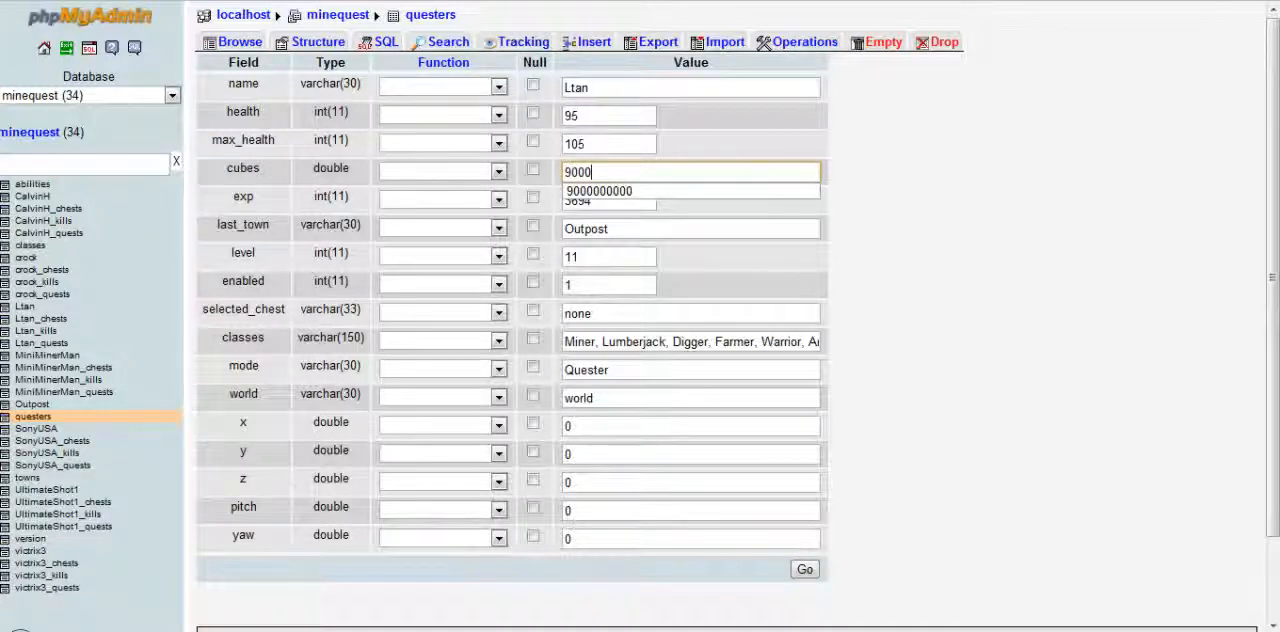
text(000)
key(Return)
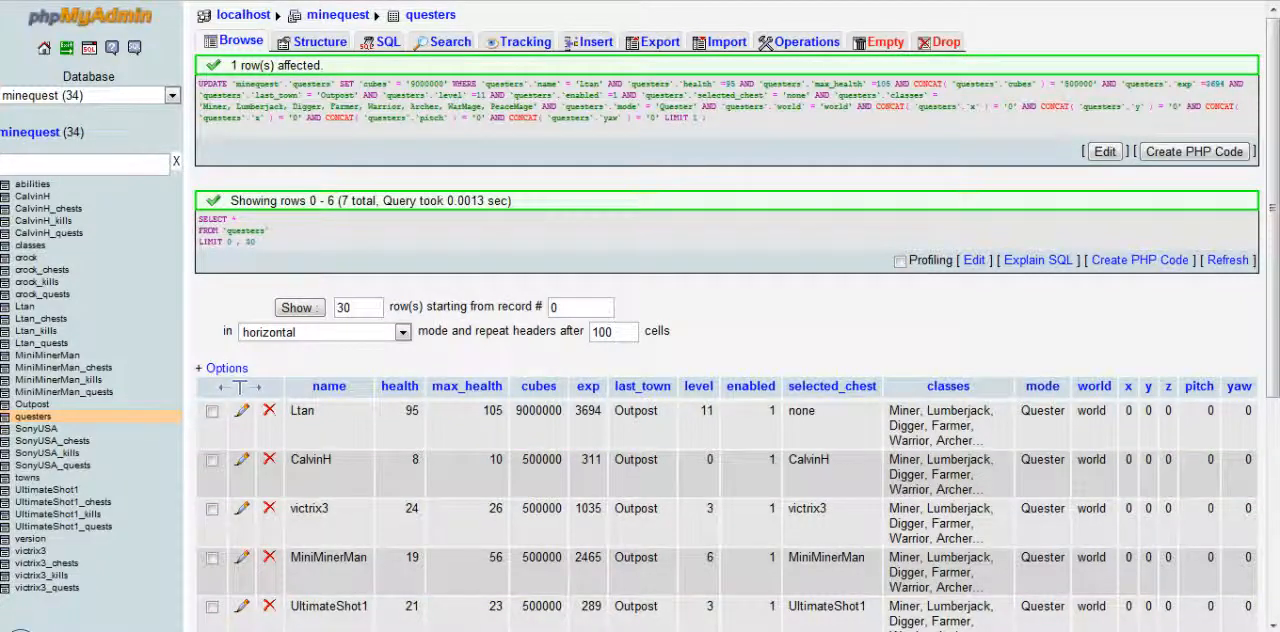
Return to Minecraft, run /load to apply the edited record and query the cube balance with /cubes
key(alt+Tab)
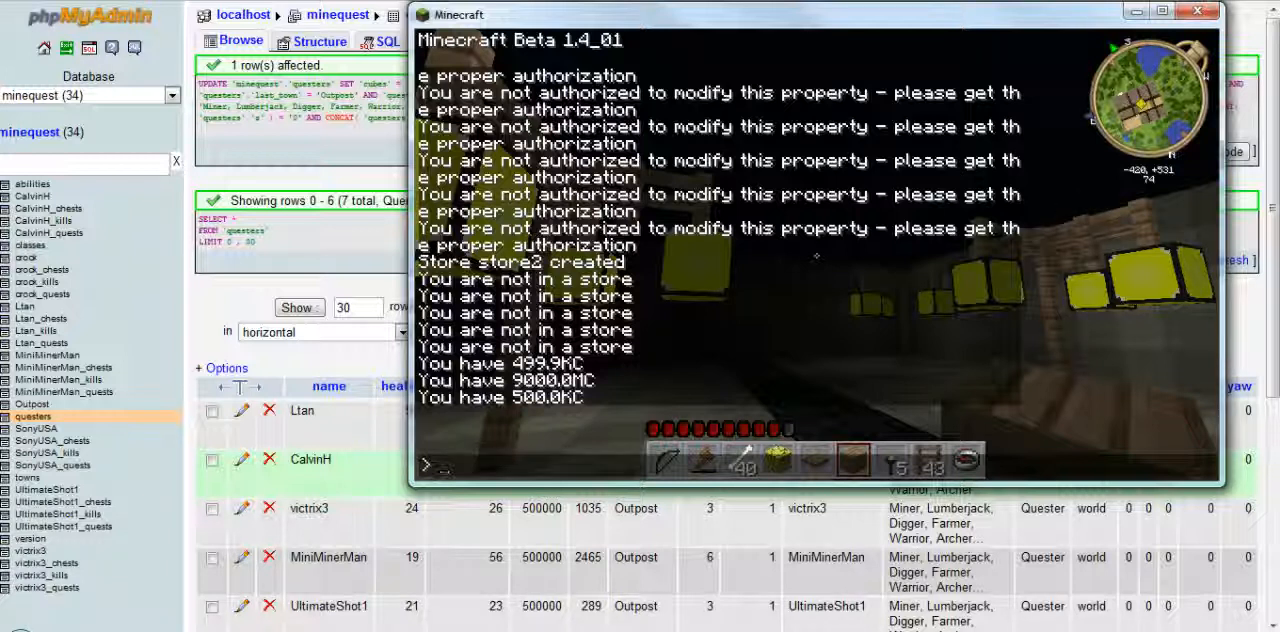
text(/load)
key(Return)
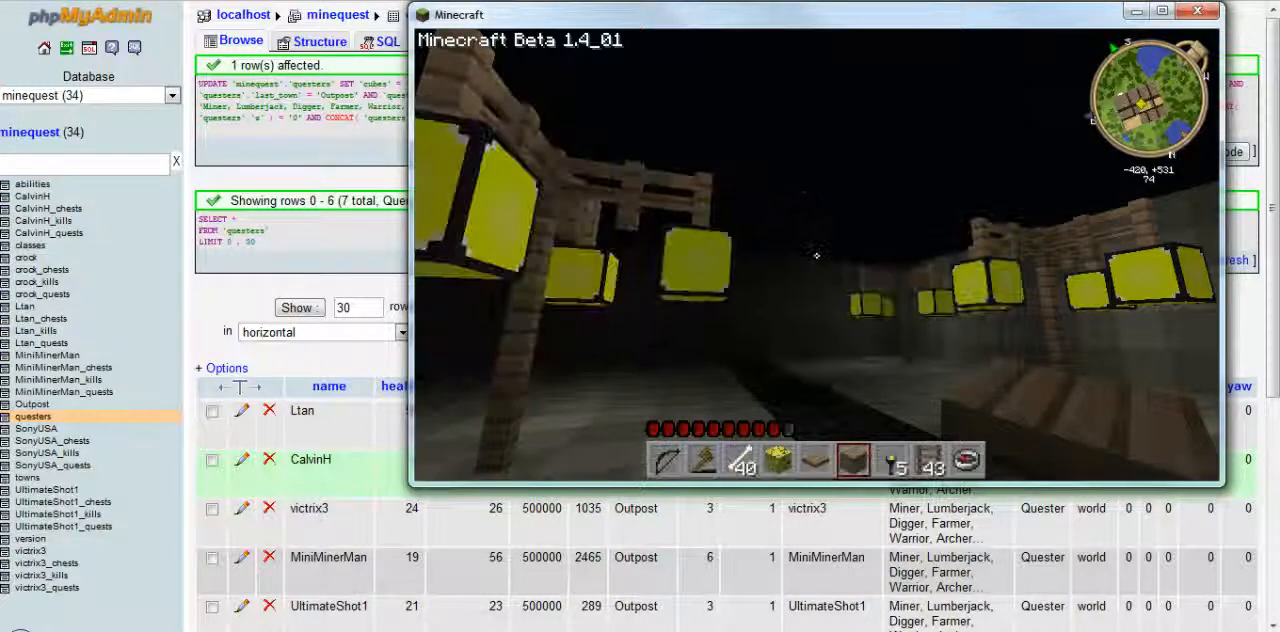
text(t/c)
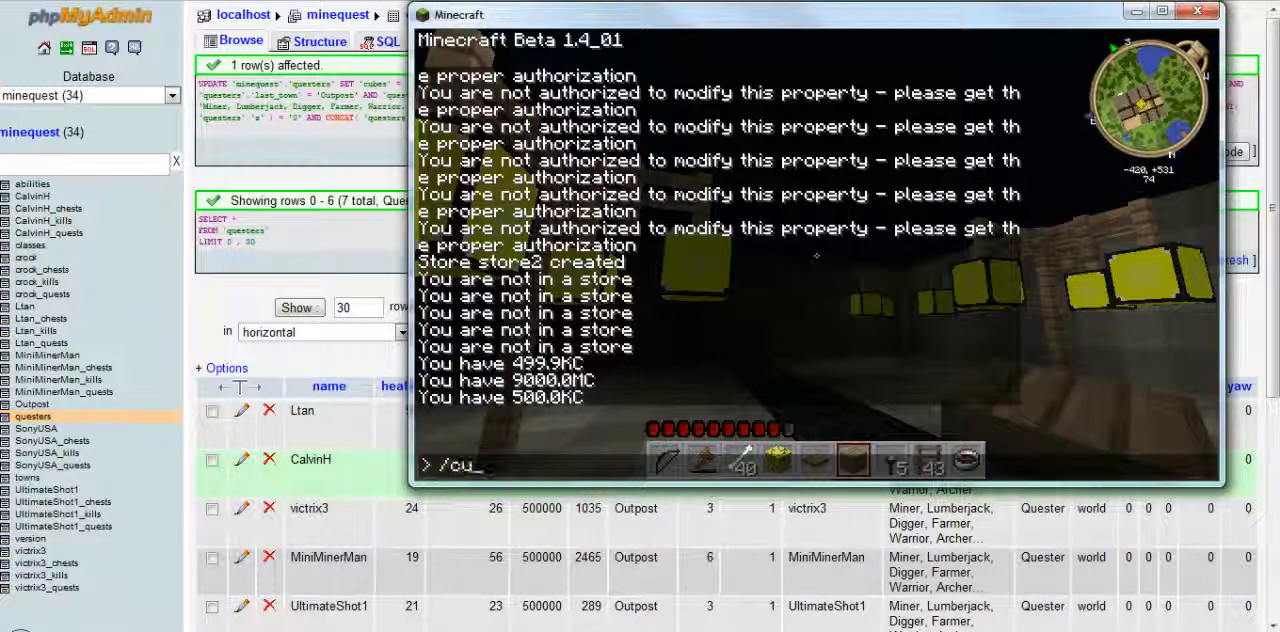
text(ubes)
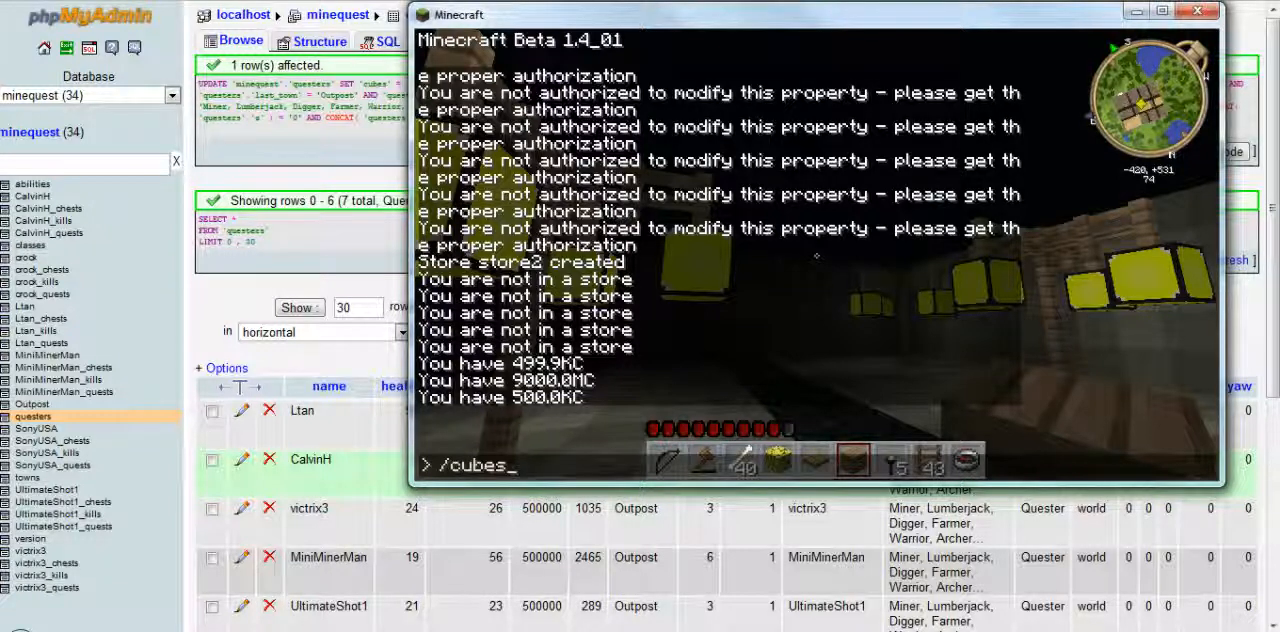
key(Return)
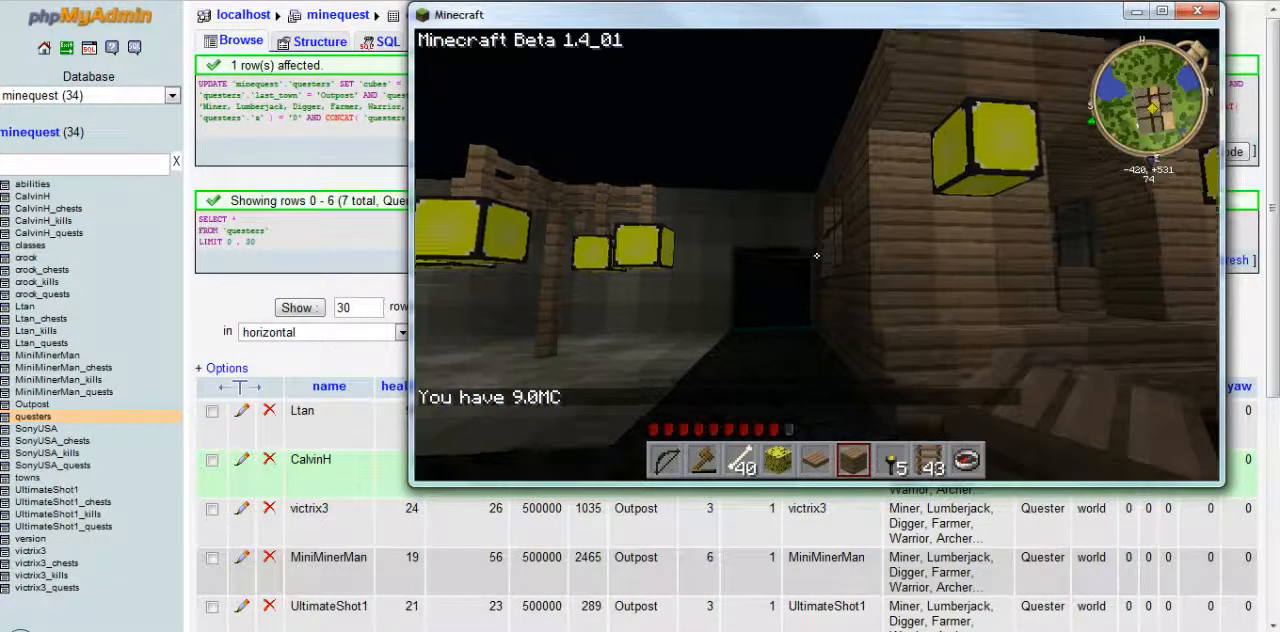
Walk through the outpost to another property and query its cost with /price
key(w)
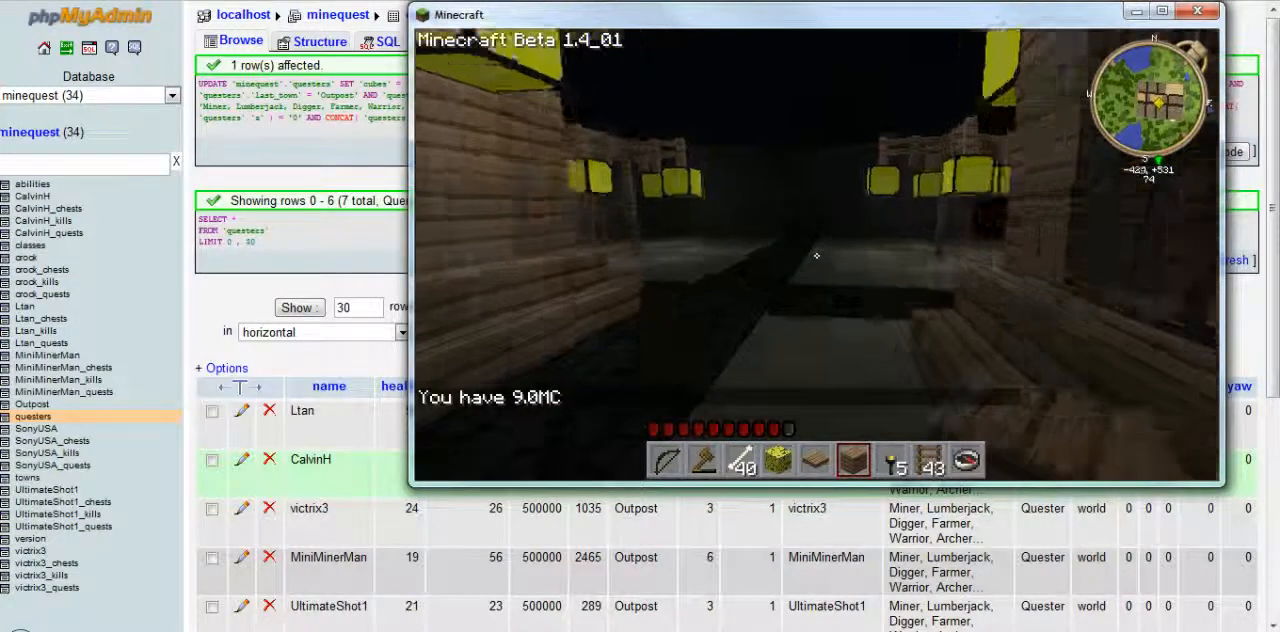
key(w)
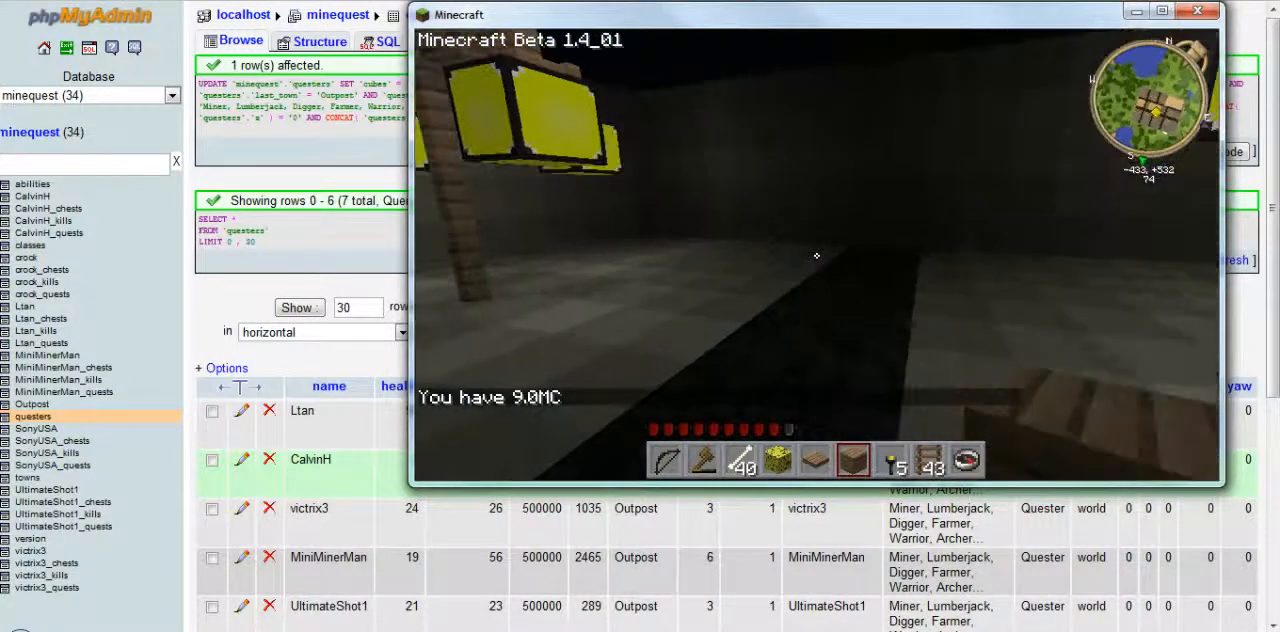
text(t/)
text(price)
key(Return)
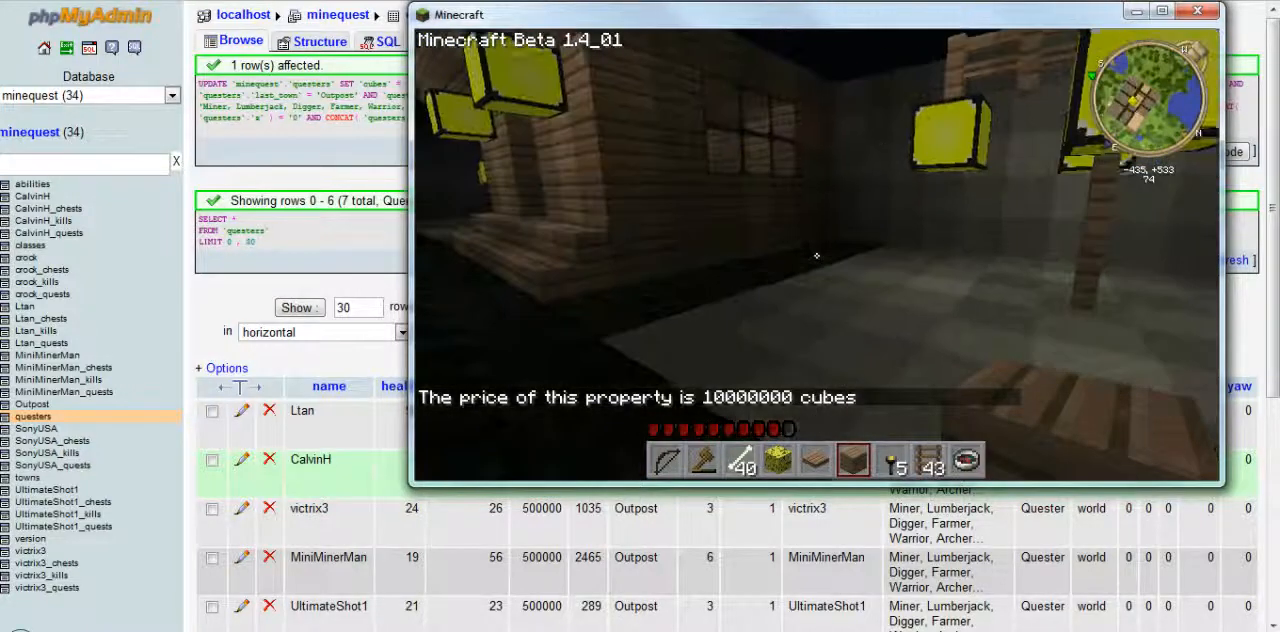
key(w)
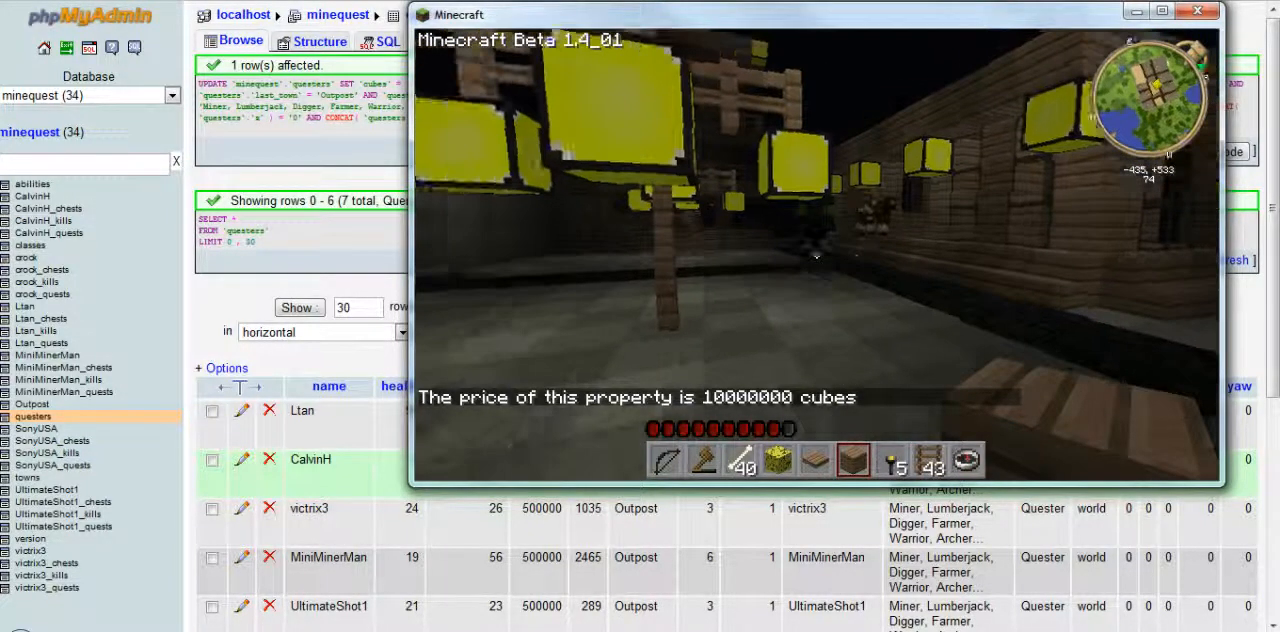
key(w)
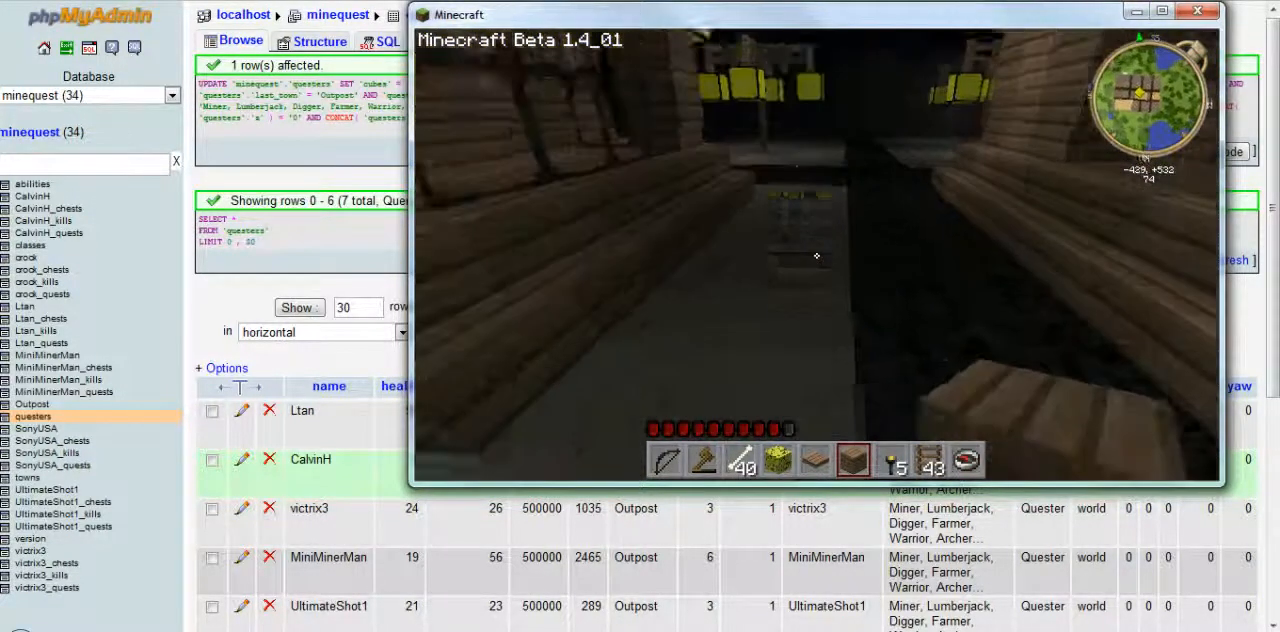
Walk along the outpost street to the neighbouring buildings and bring up the chat history
key(w)
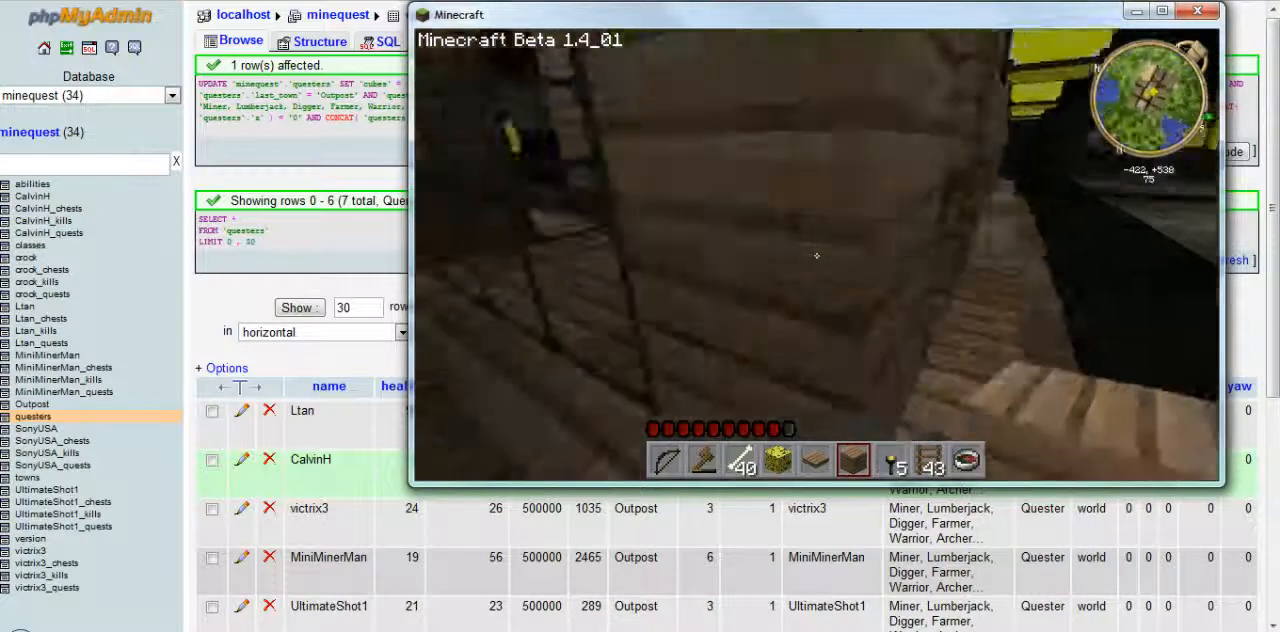
key(w)
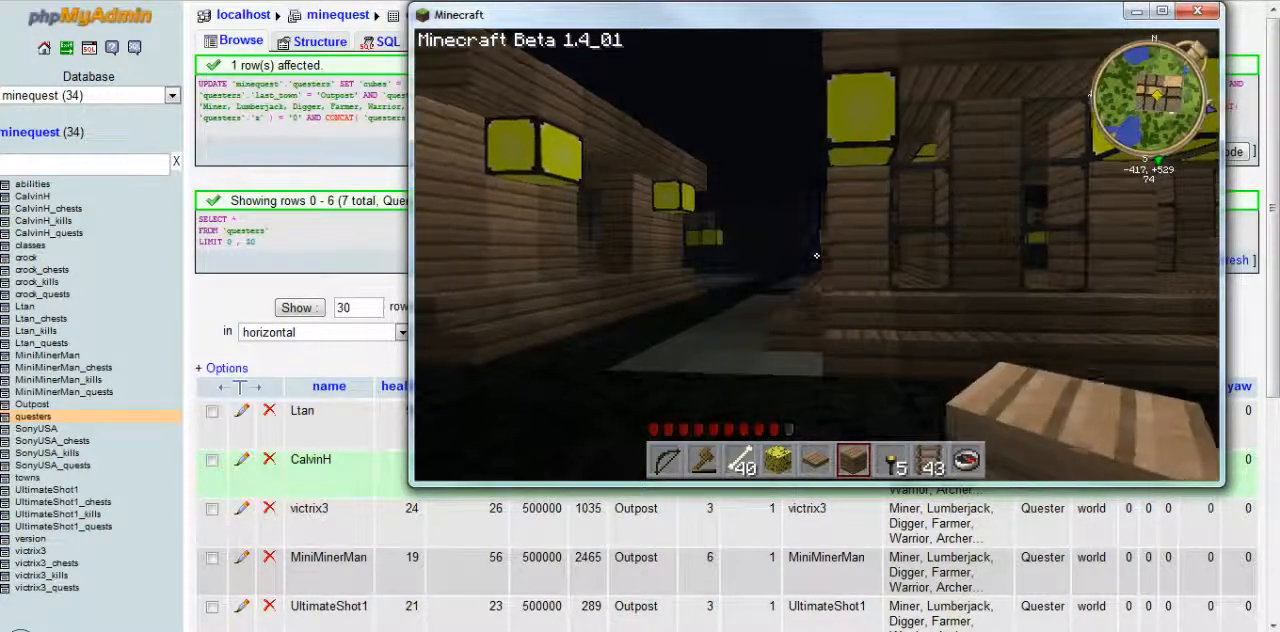
key(t)
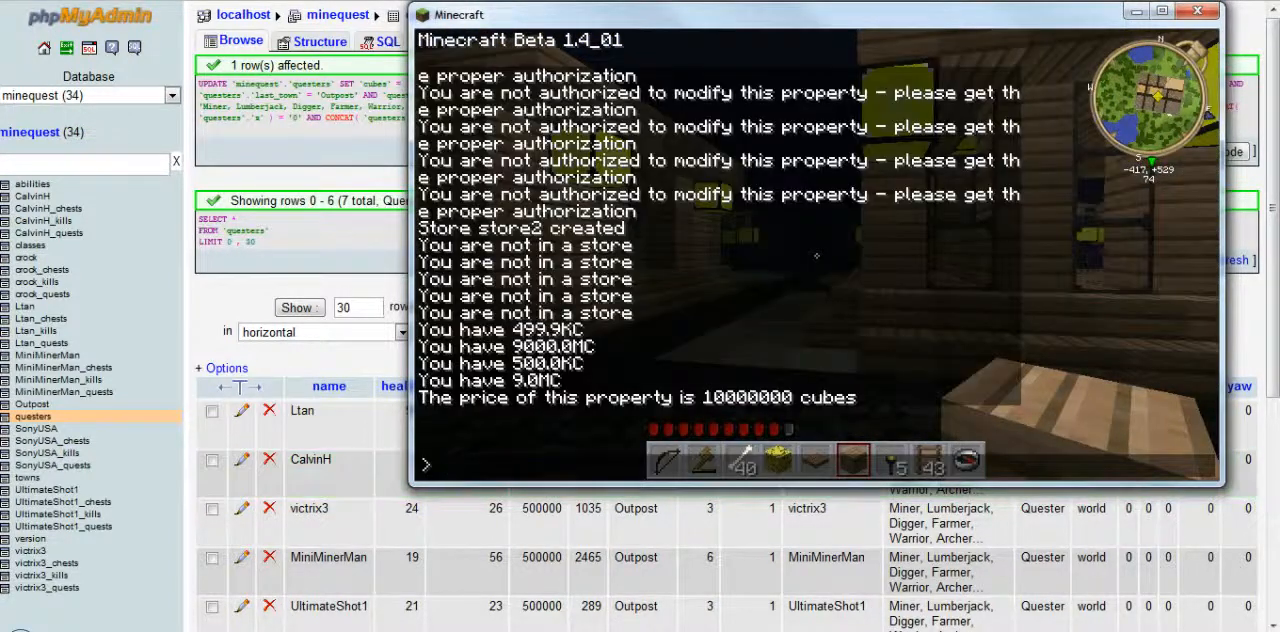
Switch to phpMyAdmin and set the price of the first property in the Outpost table to 1000000
click(300, 368)
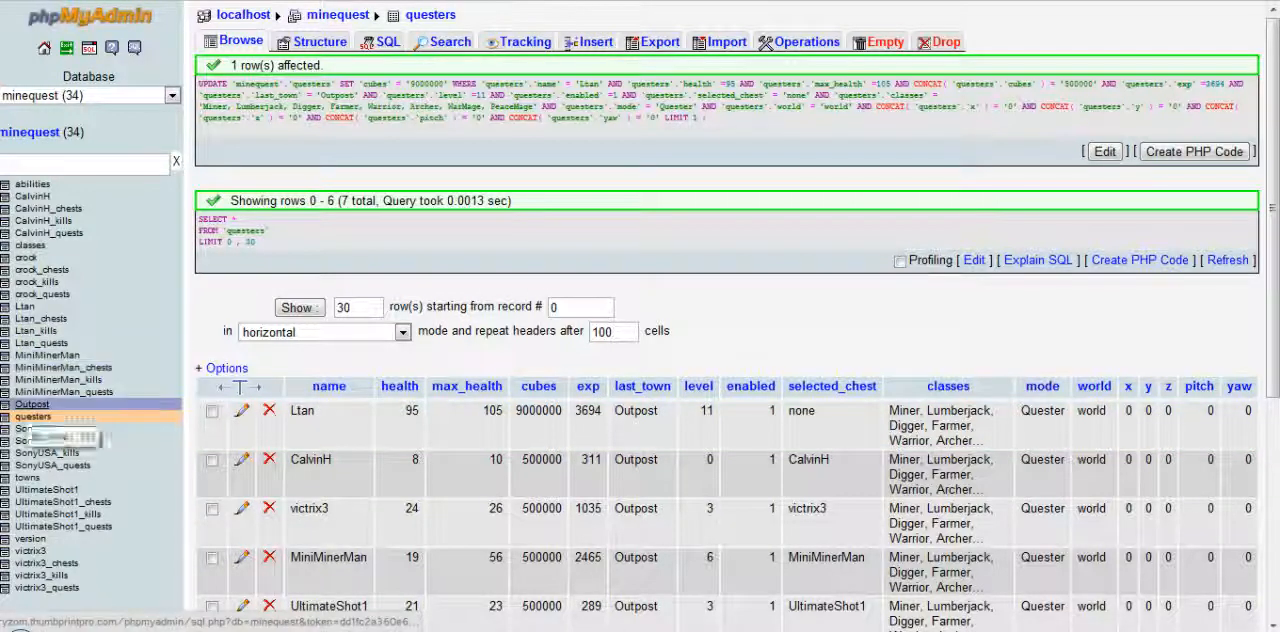
click(33, 417)
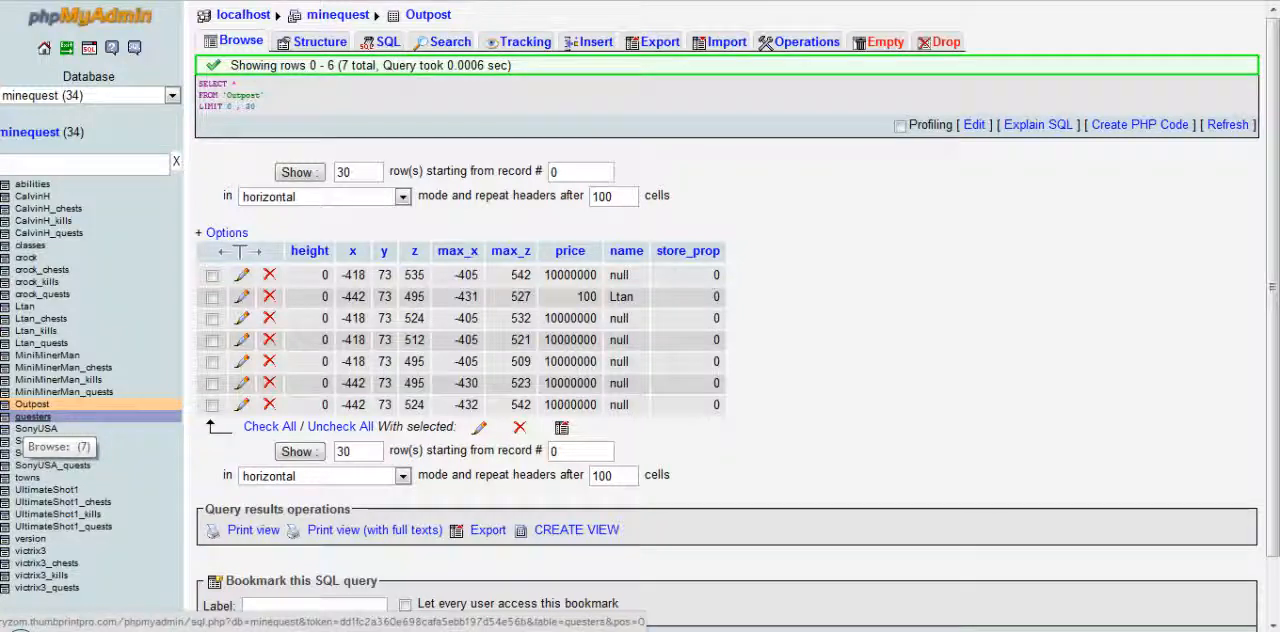
click(211, 275)
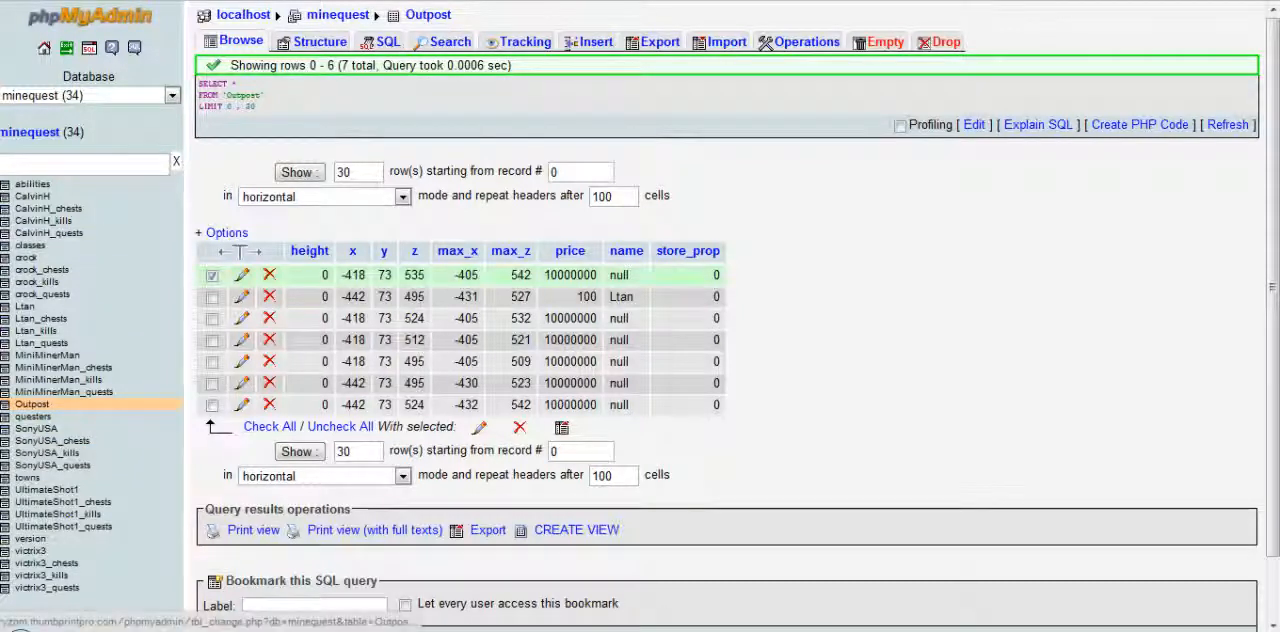
click(241, 275)
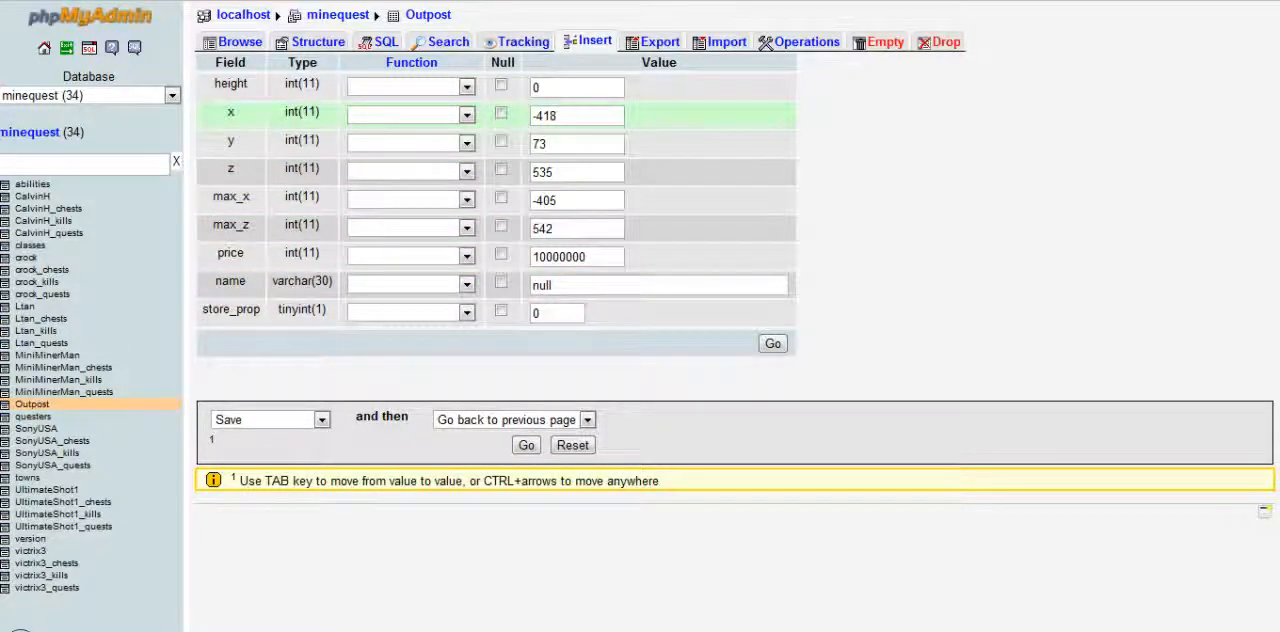
drag(588, 257, 530, 257)
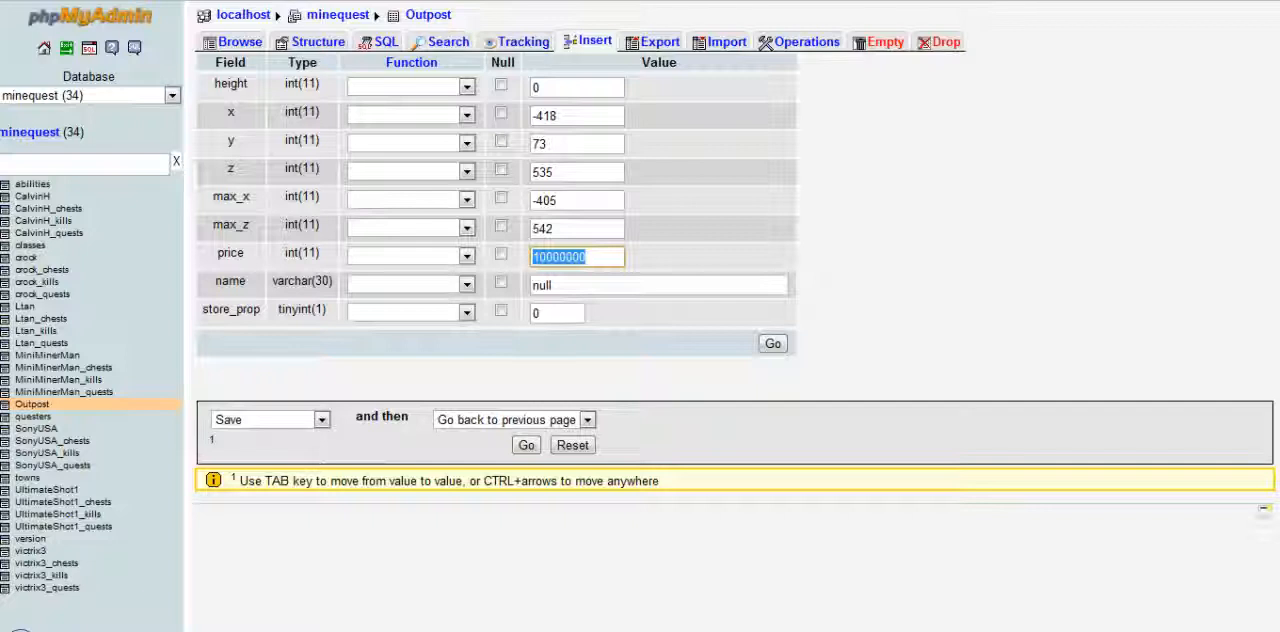
text(10000)
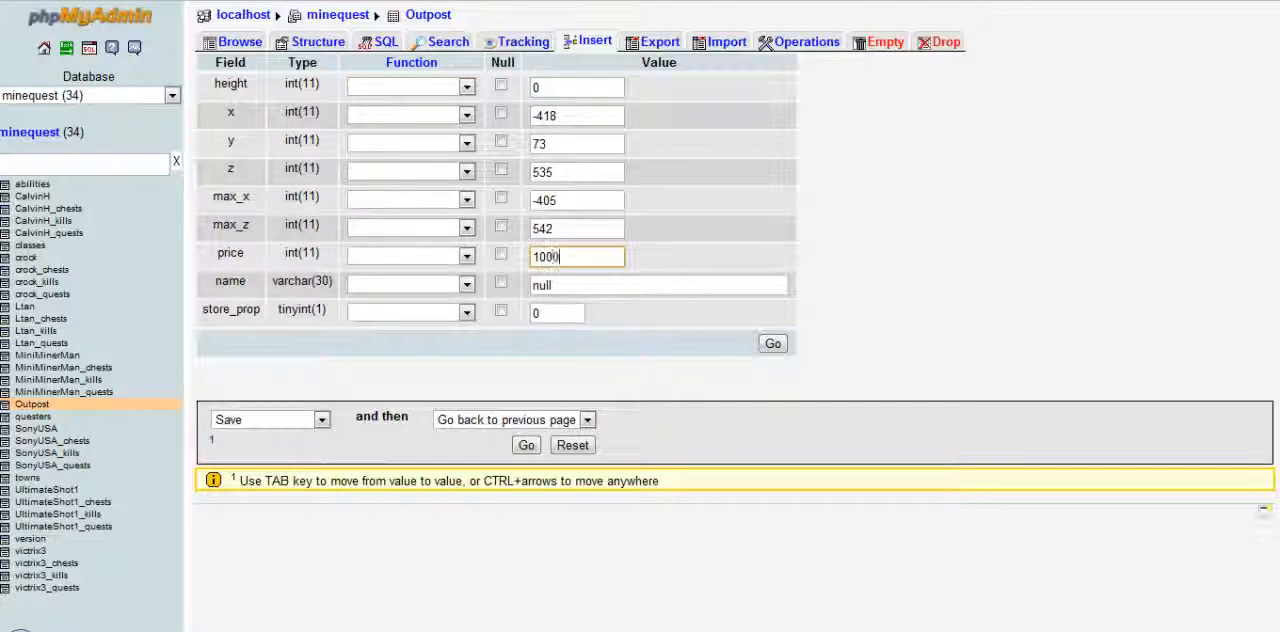
text(00)
key(Return)
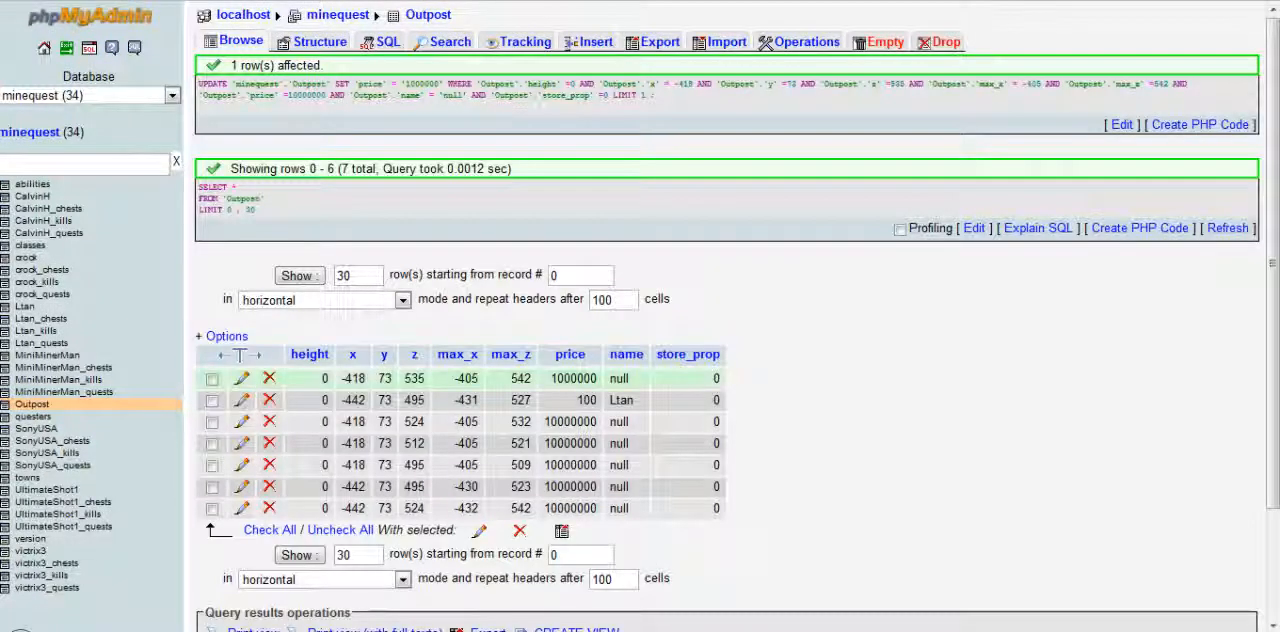
Assign the first Outpost property to a player by saving that player's username as the record's name value
click(241, 378)
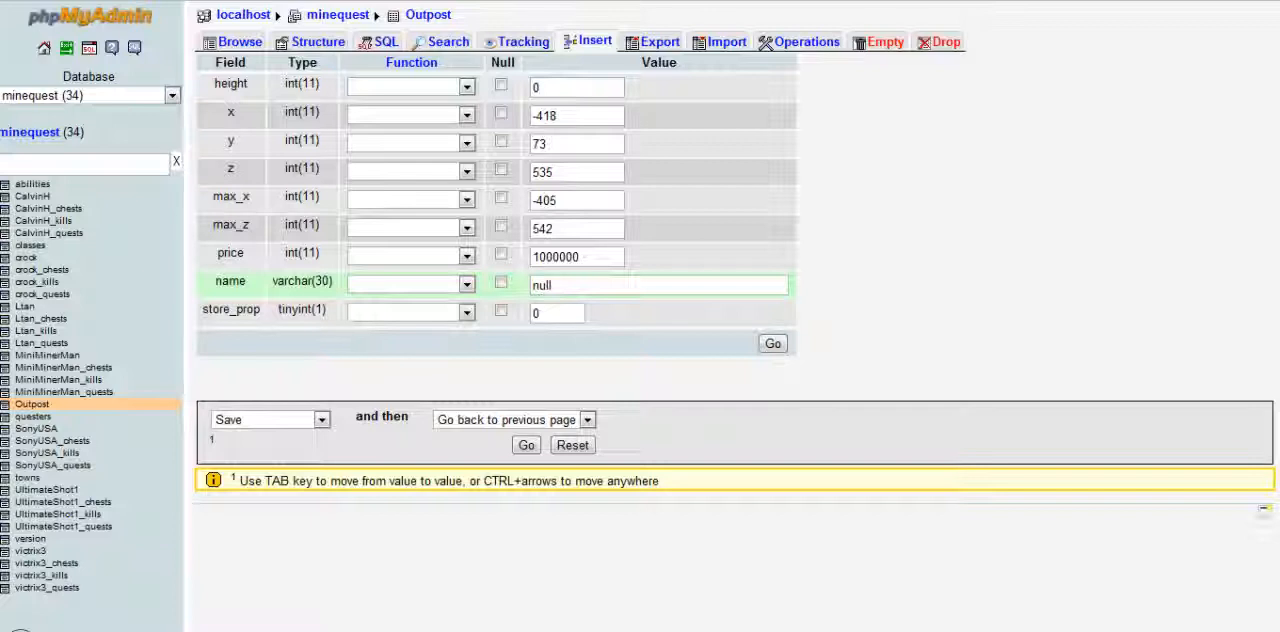
drag(558, 286, 520, 302)
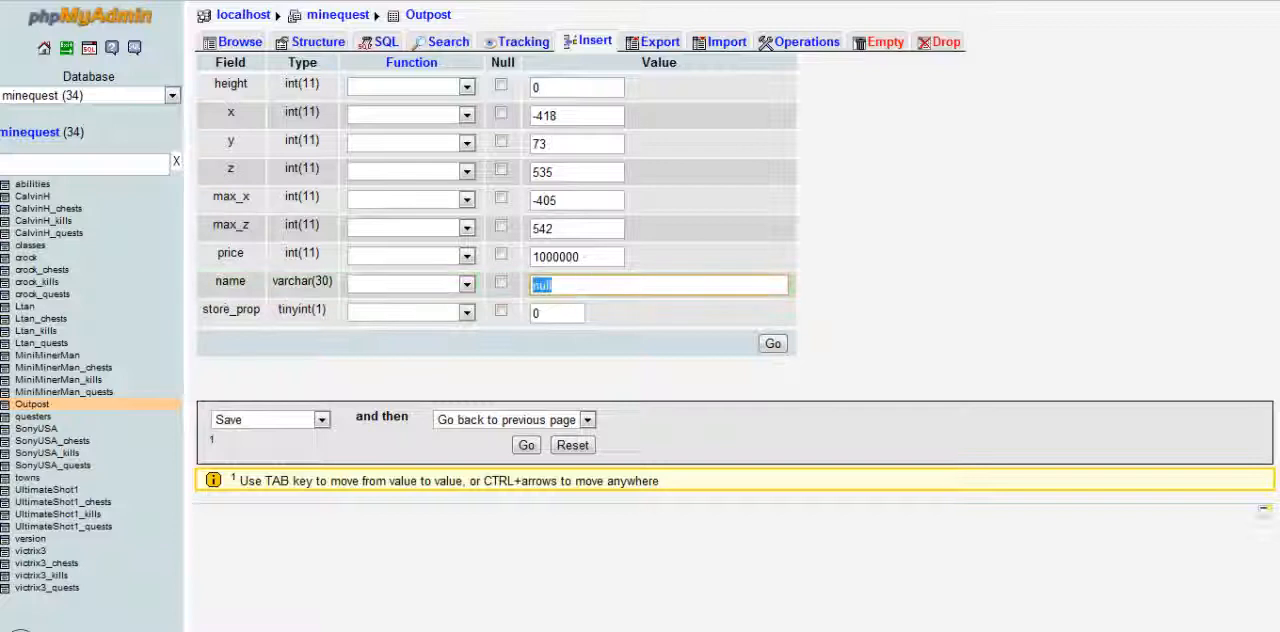
text(victri)
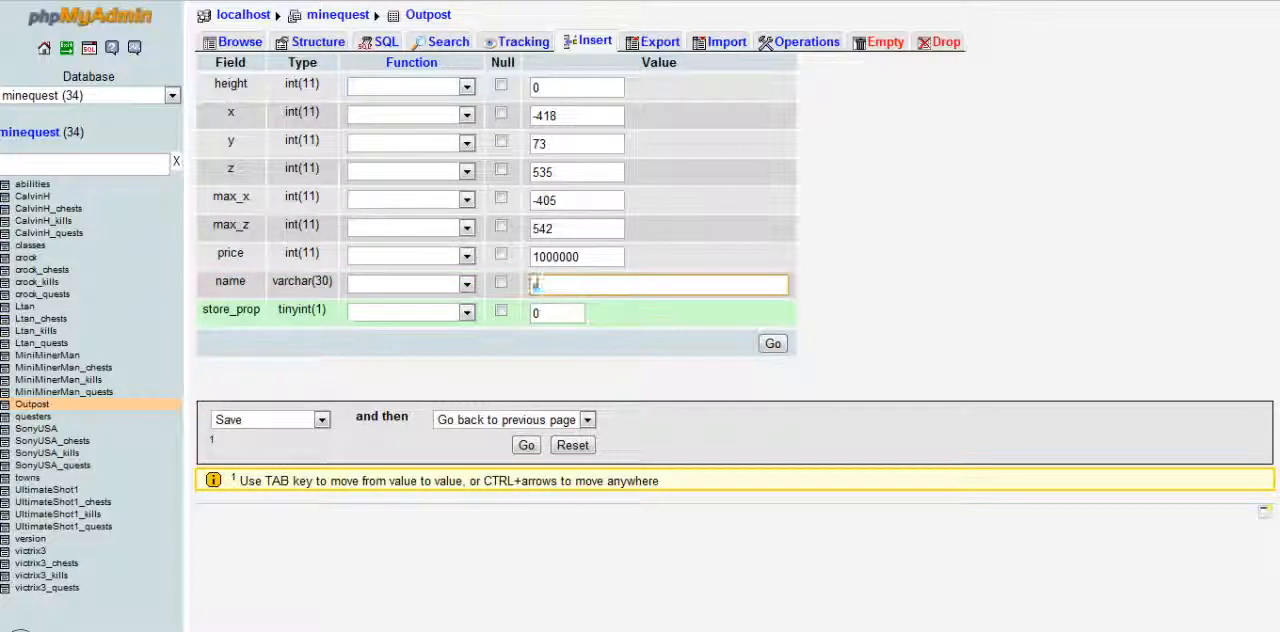
text(x3)
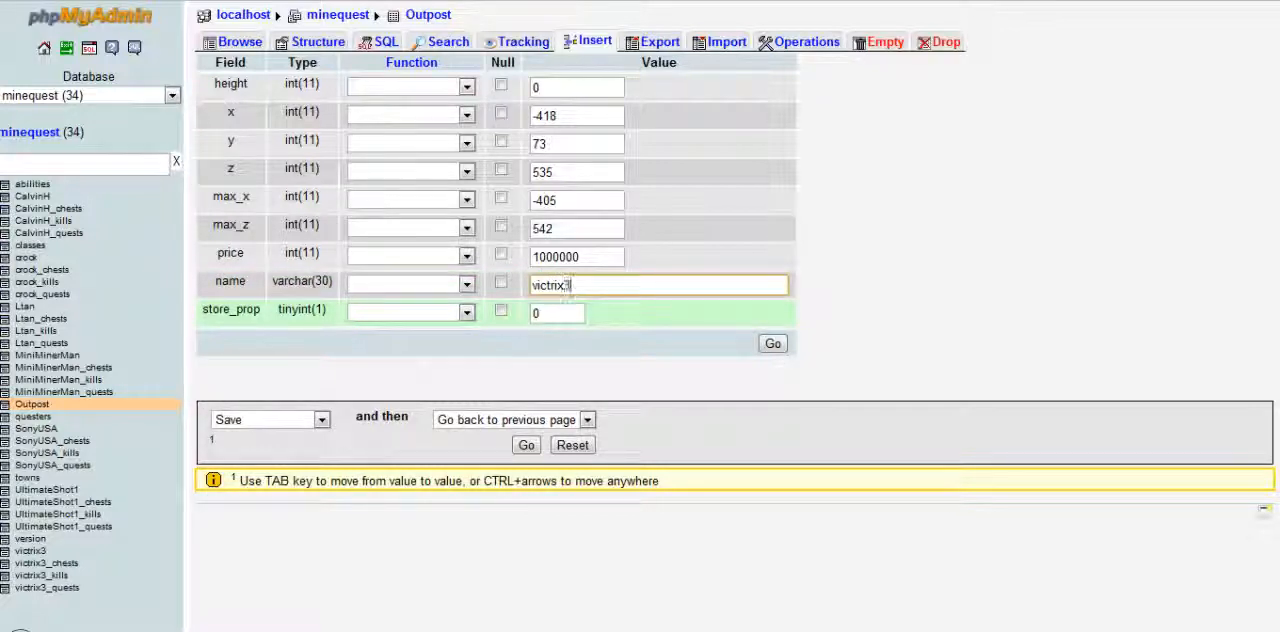
key(Return)
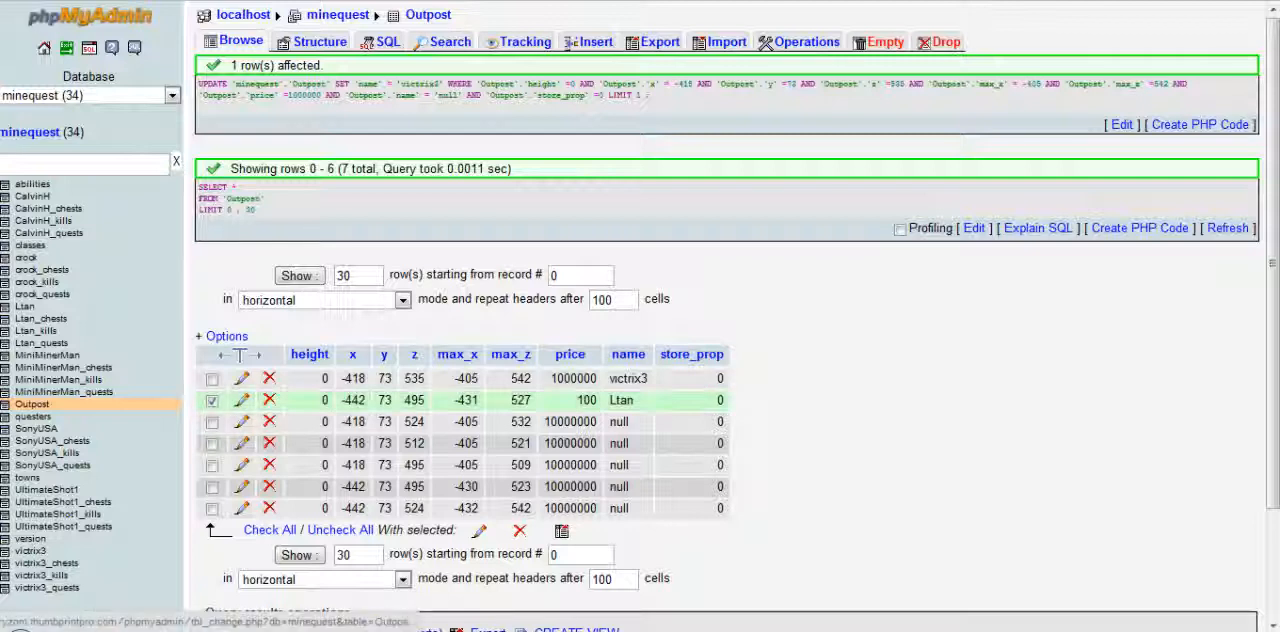
click(241, 400)
click(575, 257)
text(00000)
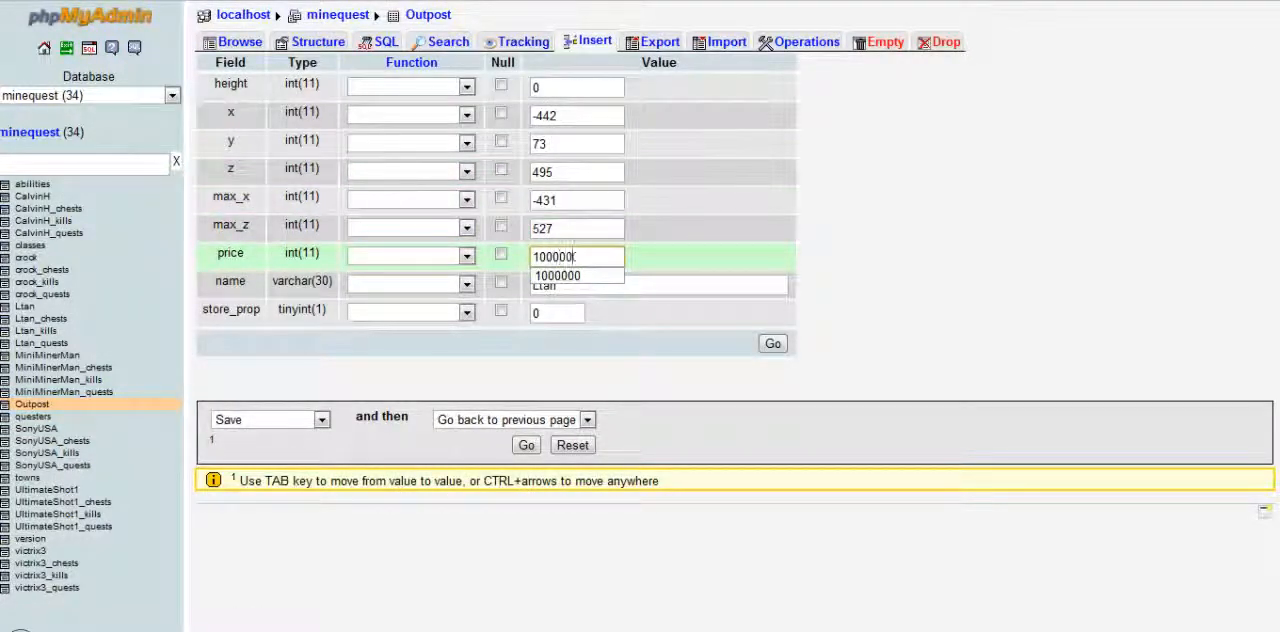
text(000)
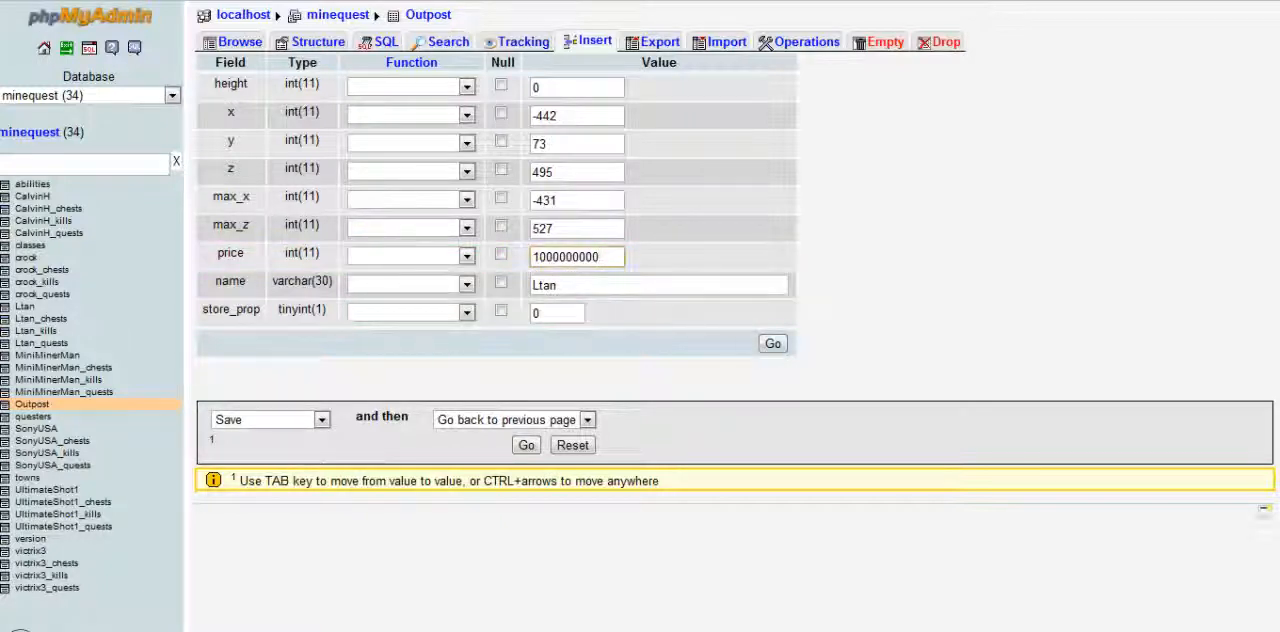
key(Return)
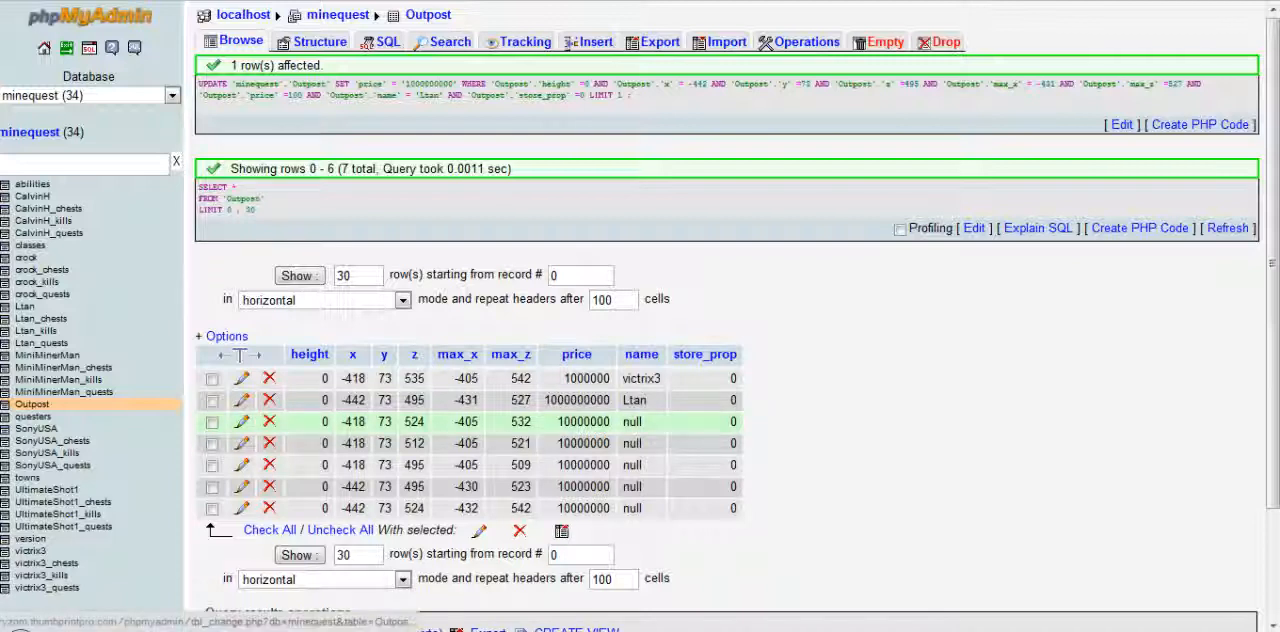
Set the price of the third Outpost property, at x -418 and z 524, to 500000 and save it
click(242, 425)
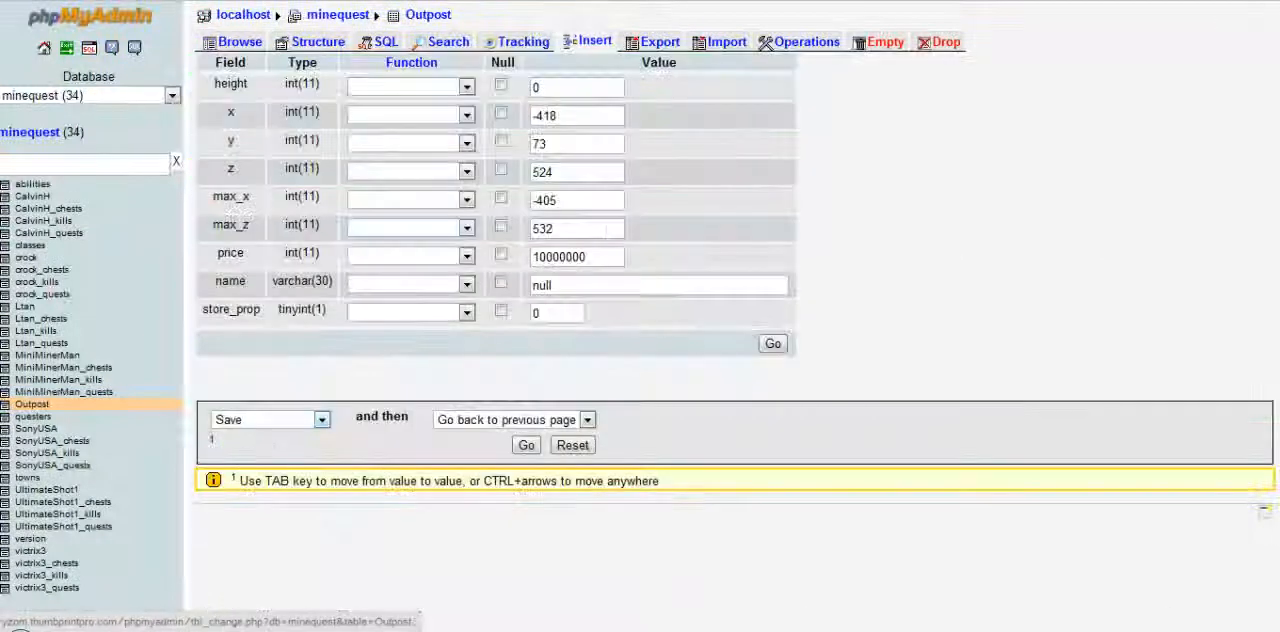
double_click(567, 257)
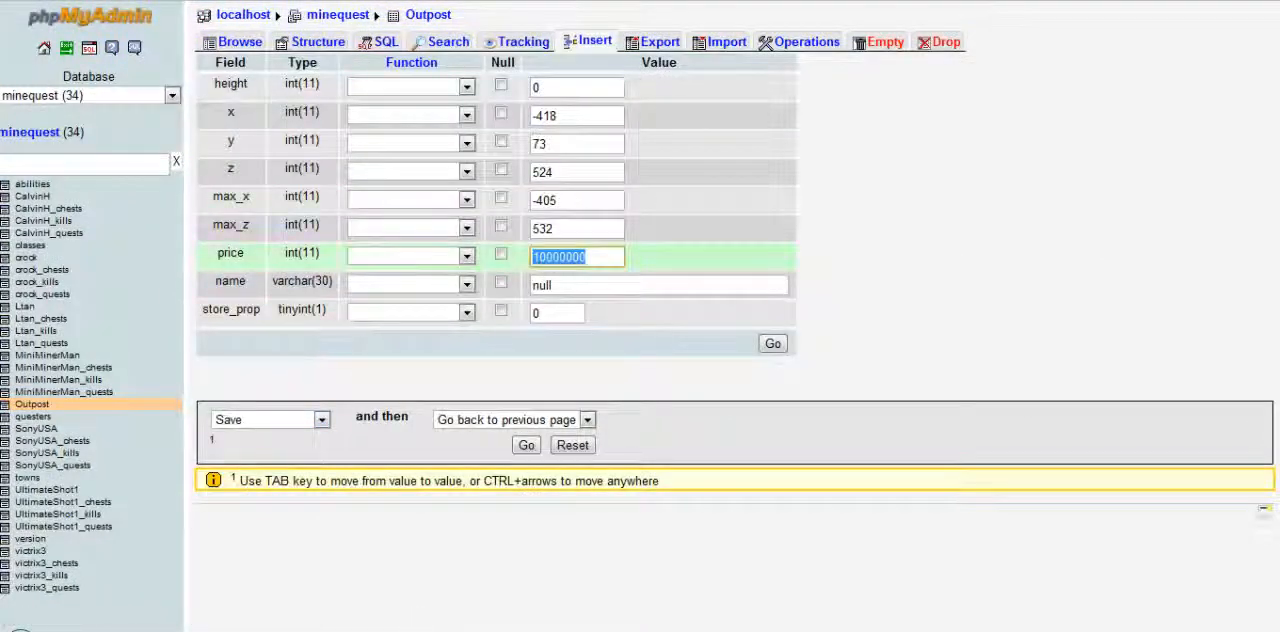
text(5000)
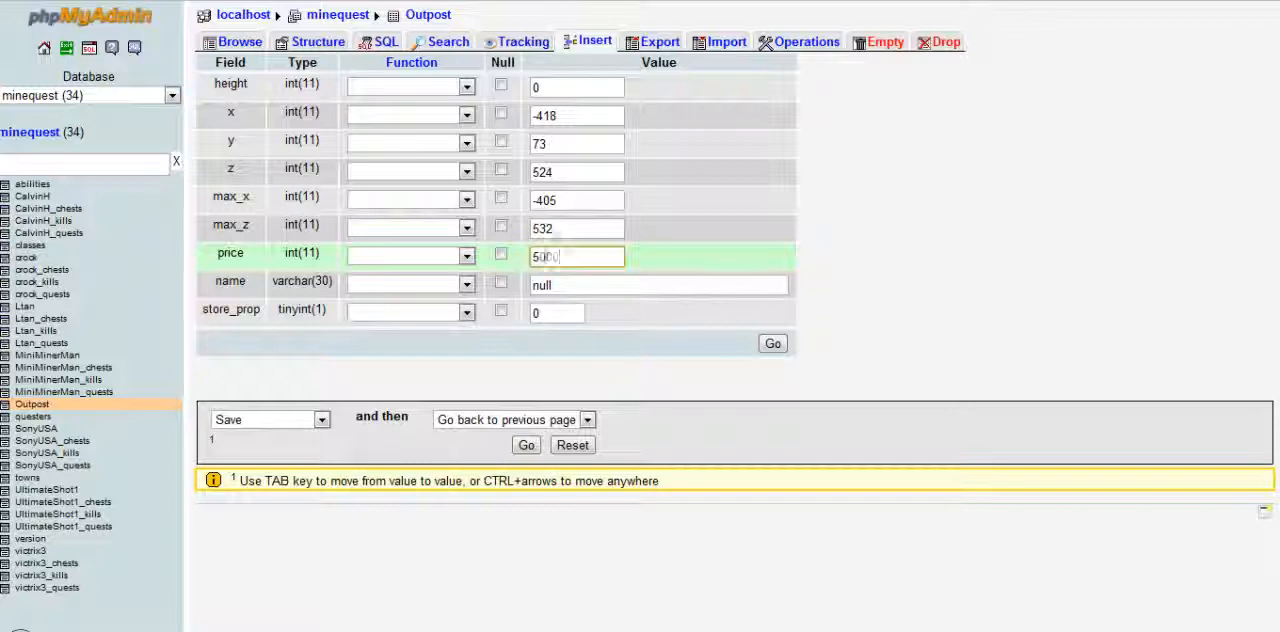
text(00)
key(Return)
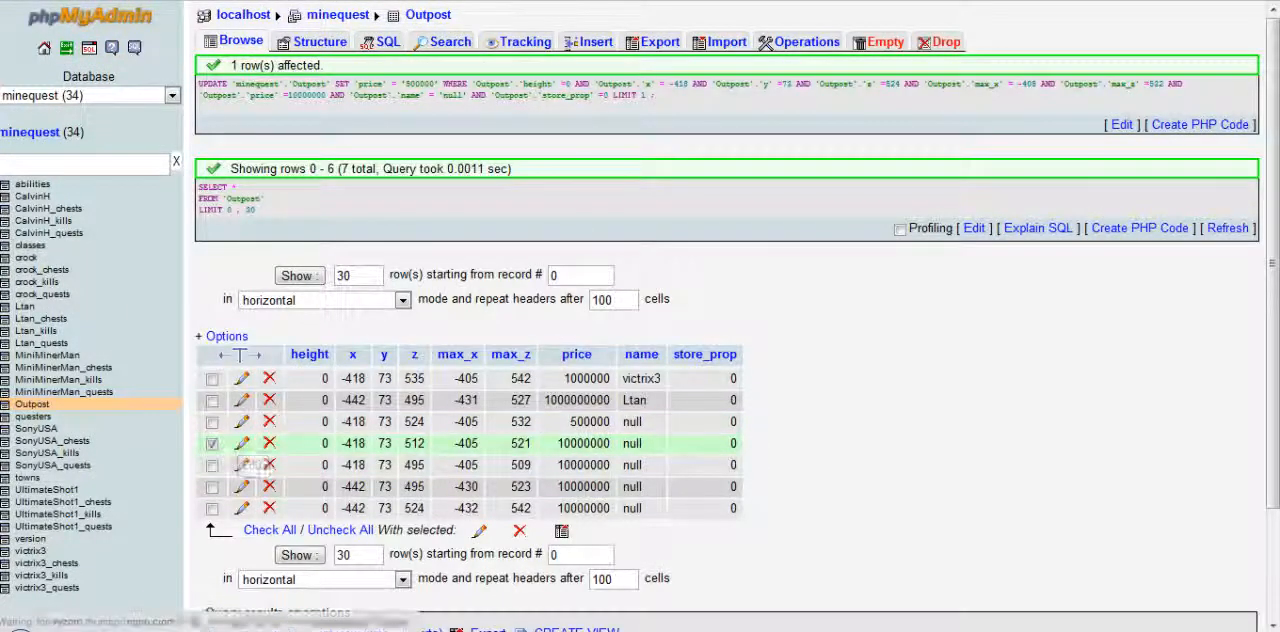
Save the fourth Outpost property, at x -418 and z 512, with a price of 500000
click(241, 443)
drag(592, 258, 528, 259)
text(500000)
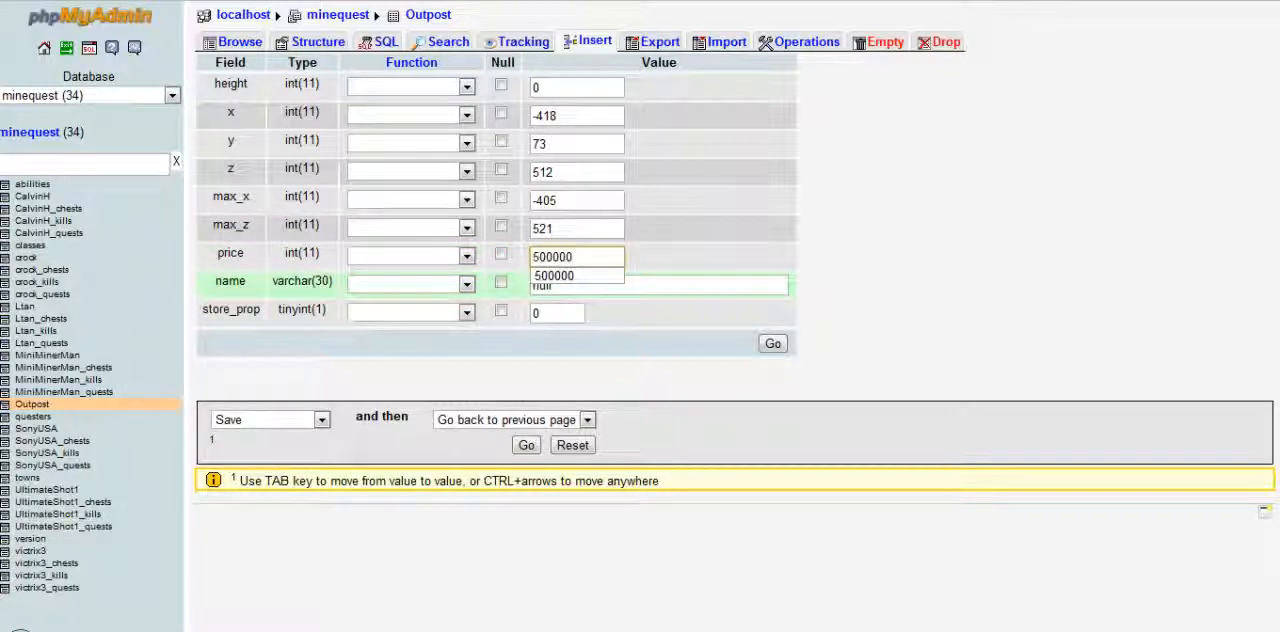
key(Down)
key(Return)
key(Return)
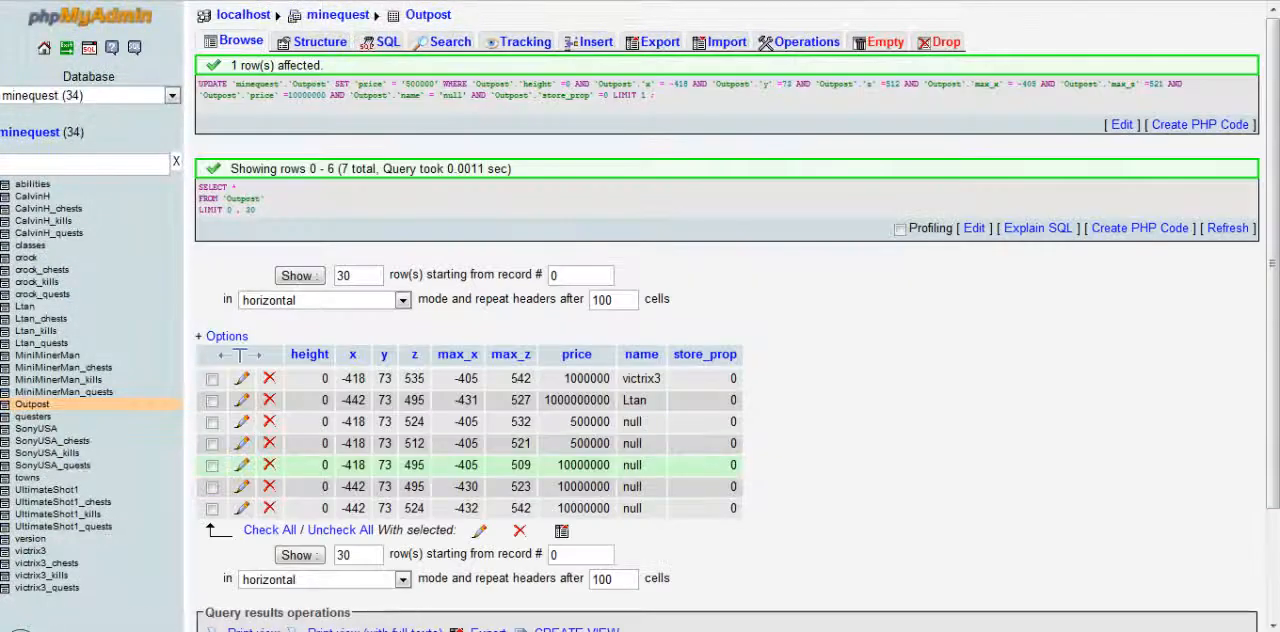
Change the price of the fifth Outpost property, at x -418 and z 495, to 500000 and save the record
click(242, 465)
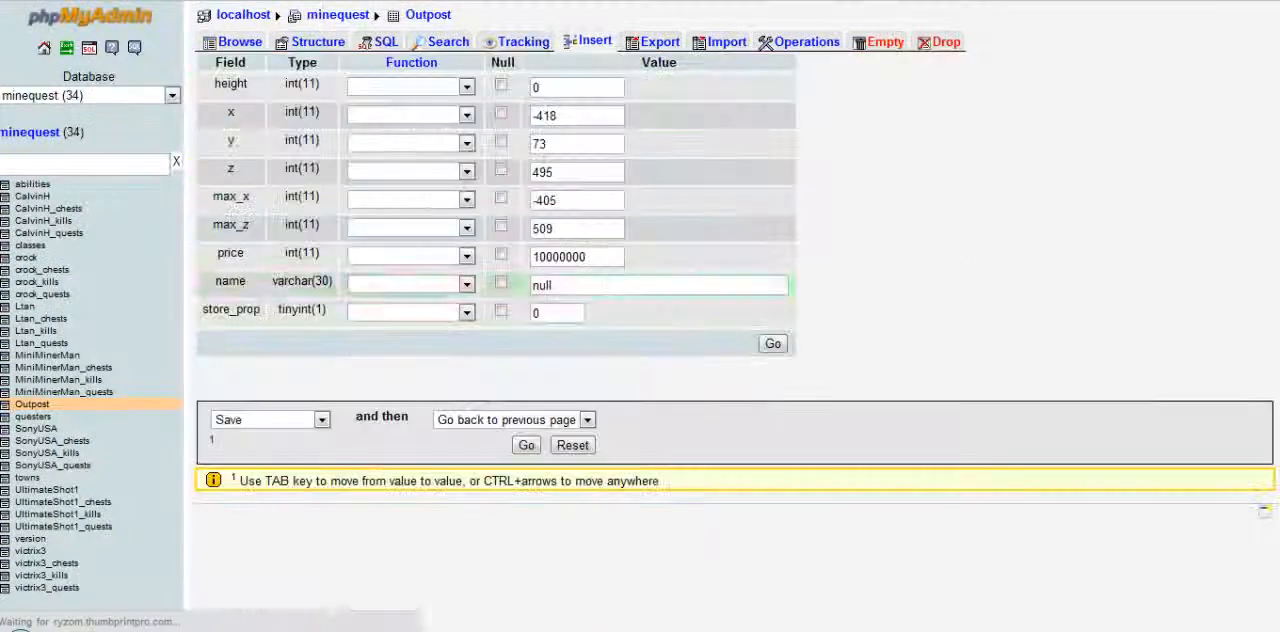
double_click(566, 257)
text(5)
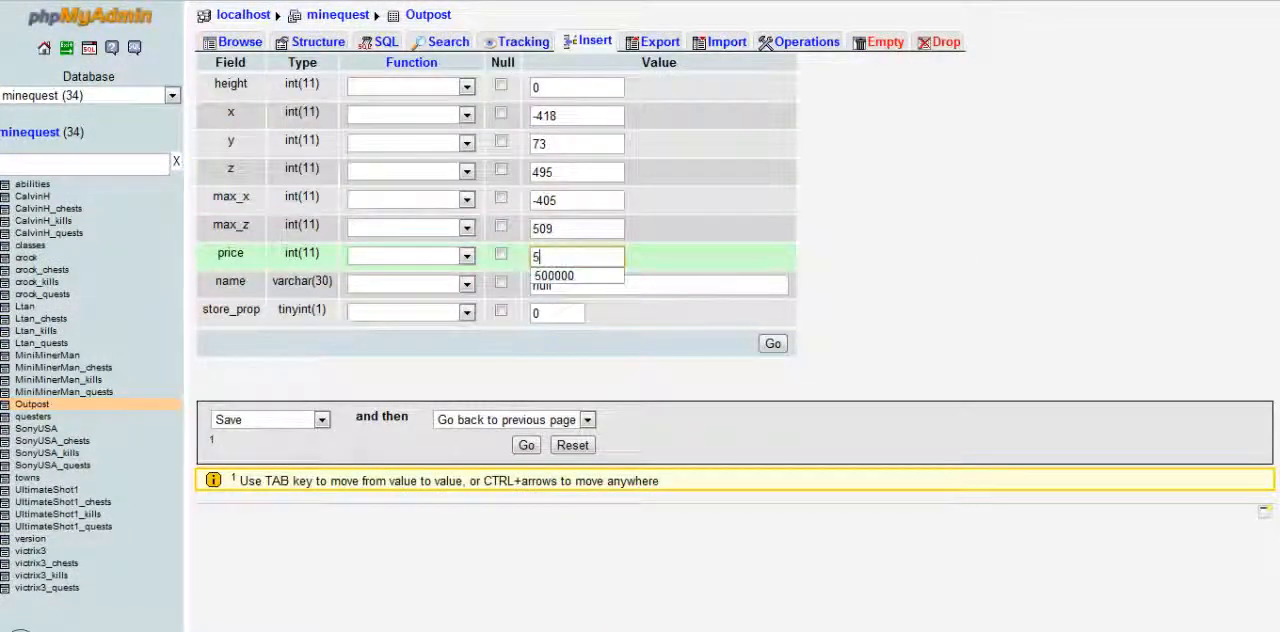
key(Down)
key(Return)
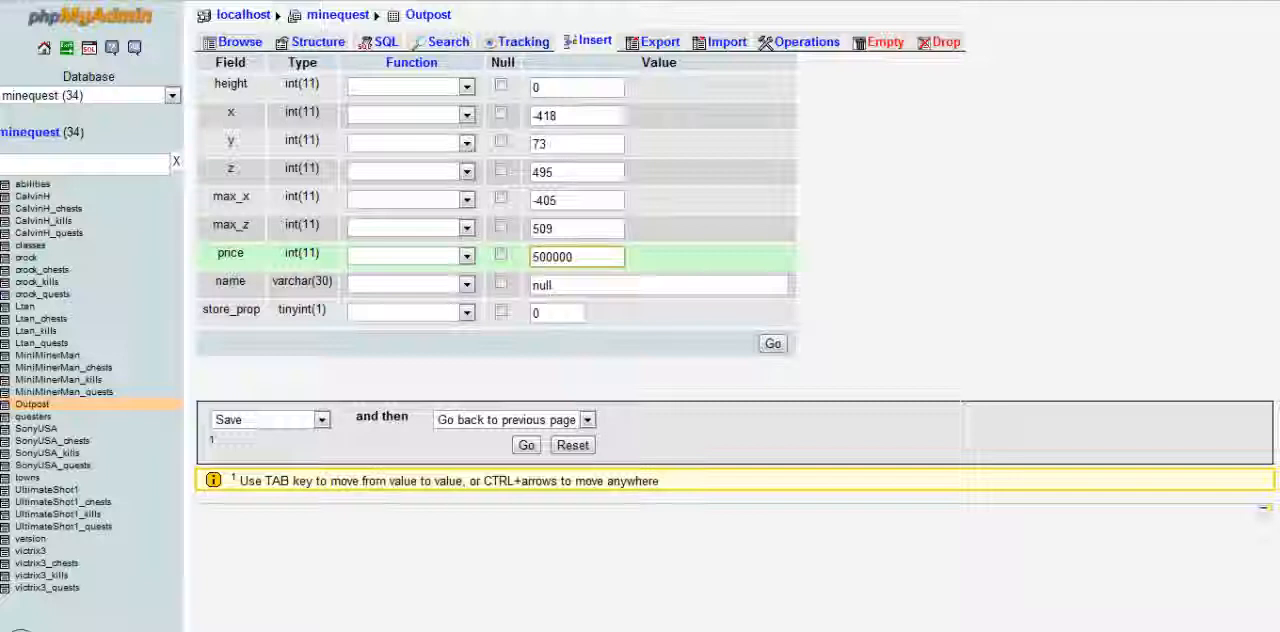
key(Return)
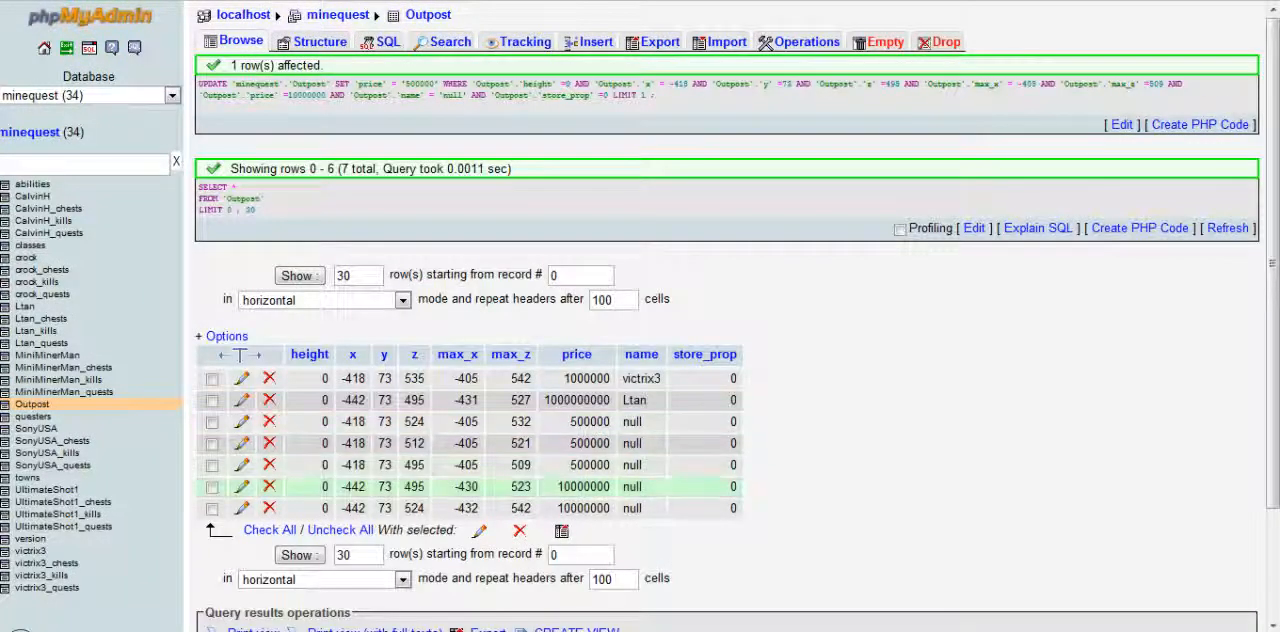
Update the sixth Outpost property, at x -442 and z 495 with max_z 523, to a price of 500000
click(241, 486)
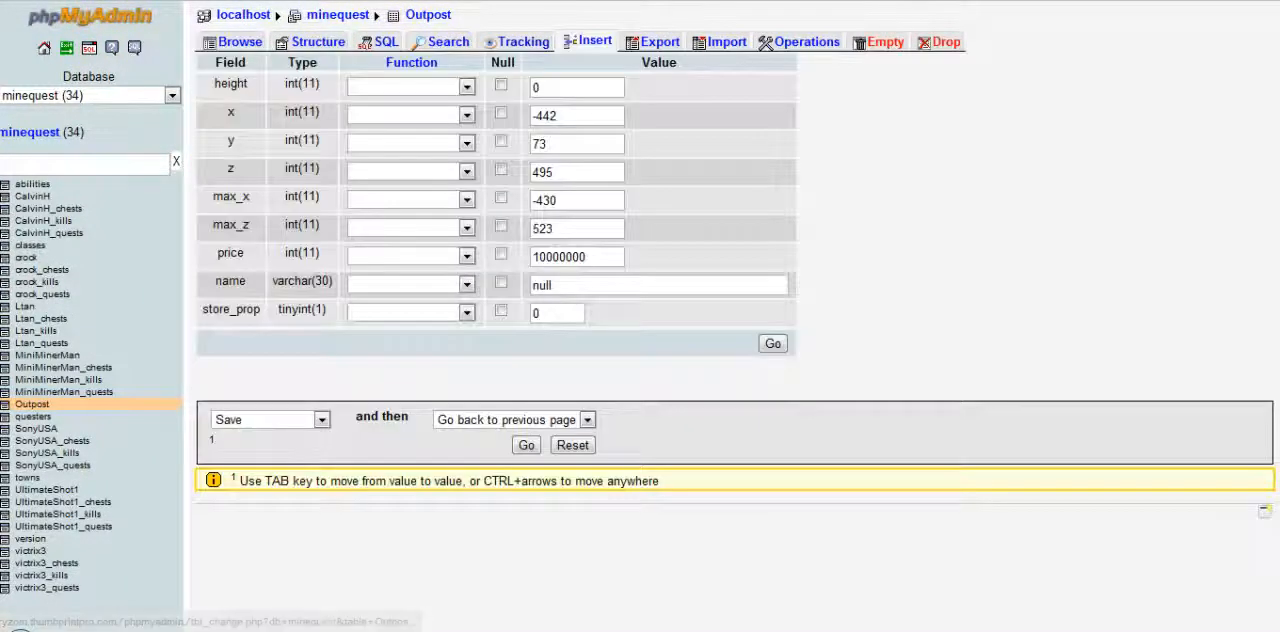
double_click(558, 256)
text(50)
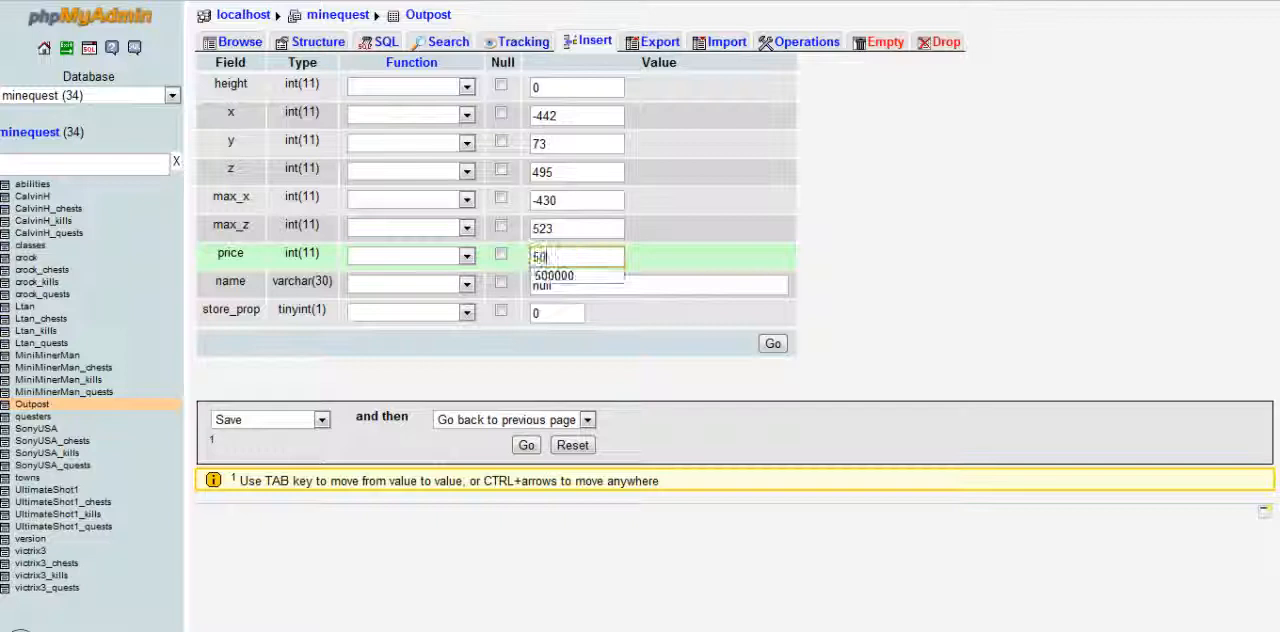
key(Down)
key(Return)
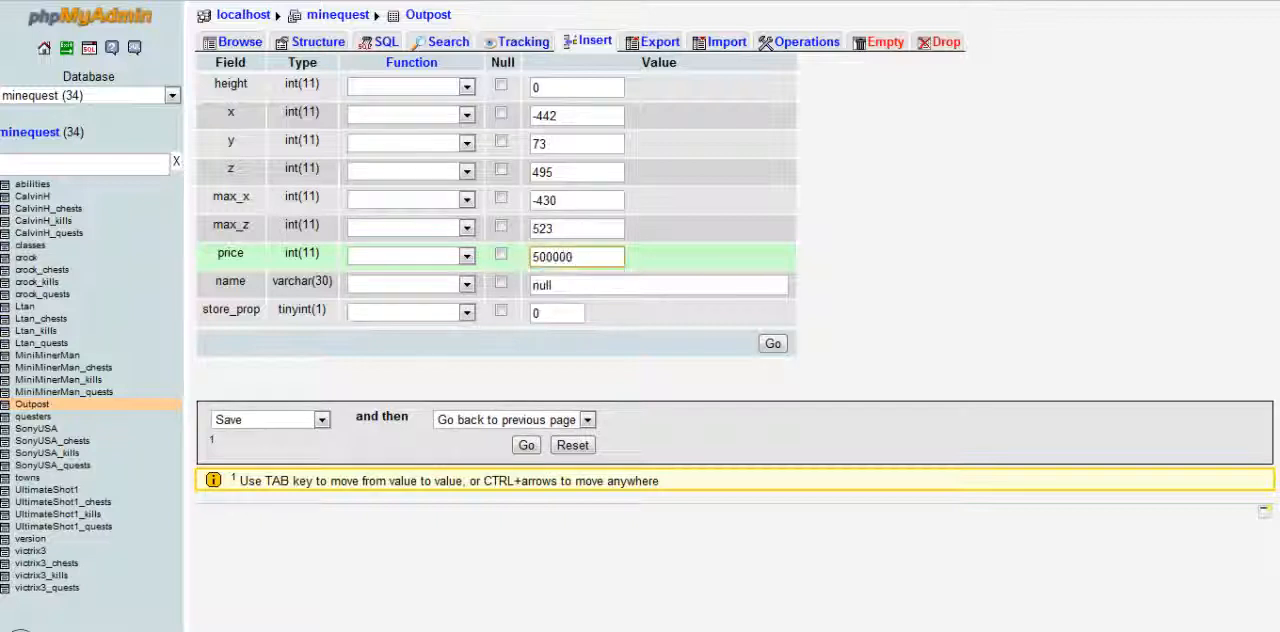
key(Return)
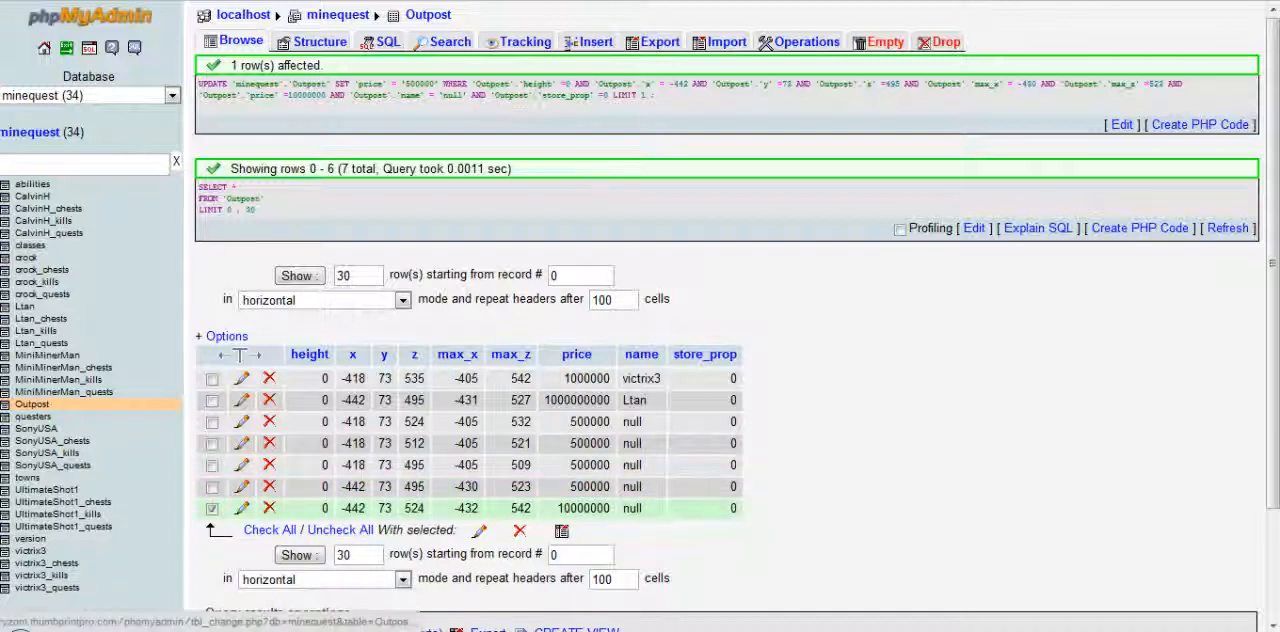
Set the last Outpost property, at x -442 and z 524, to a price of 500000 and save it
click(241, 508)
double_click(552, 257)
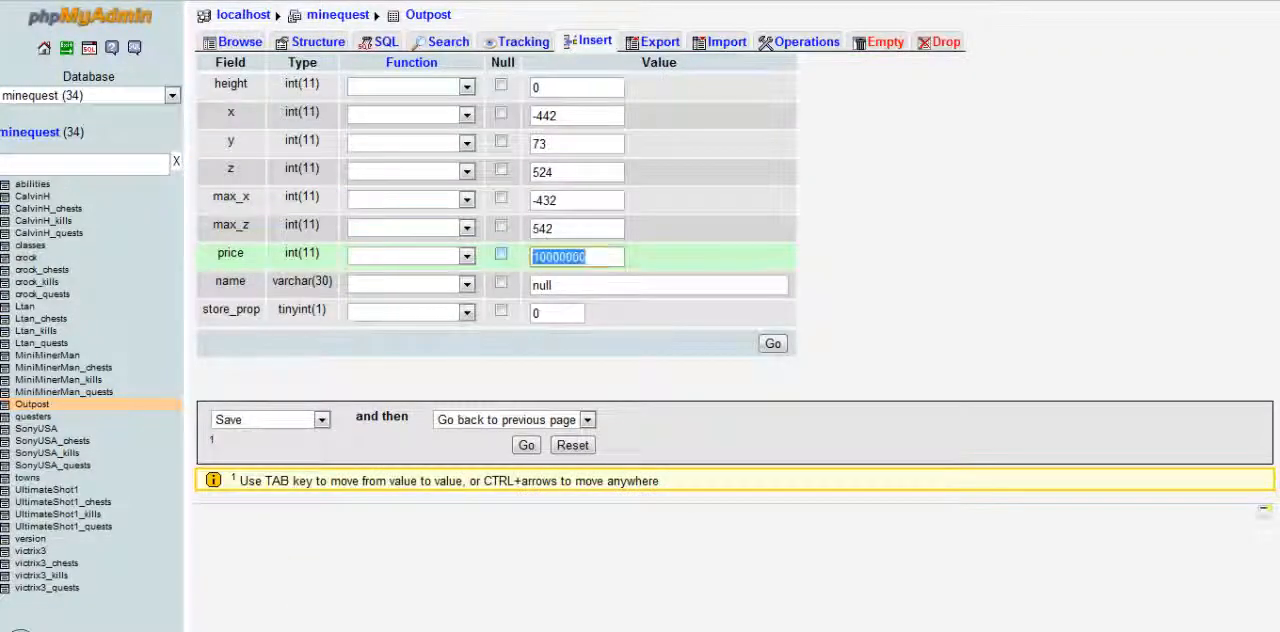
text(500000)
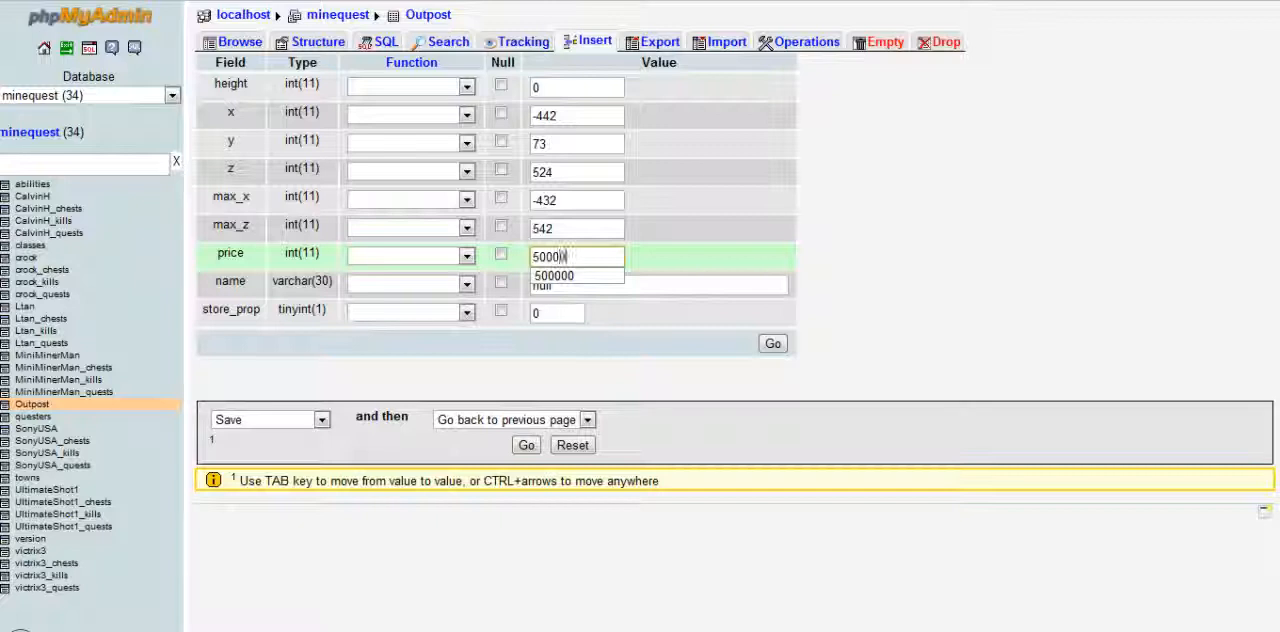
key(Return)
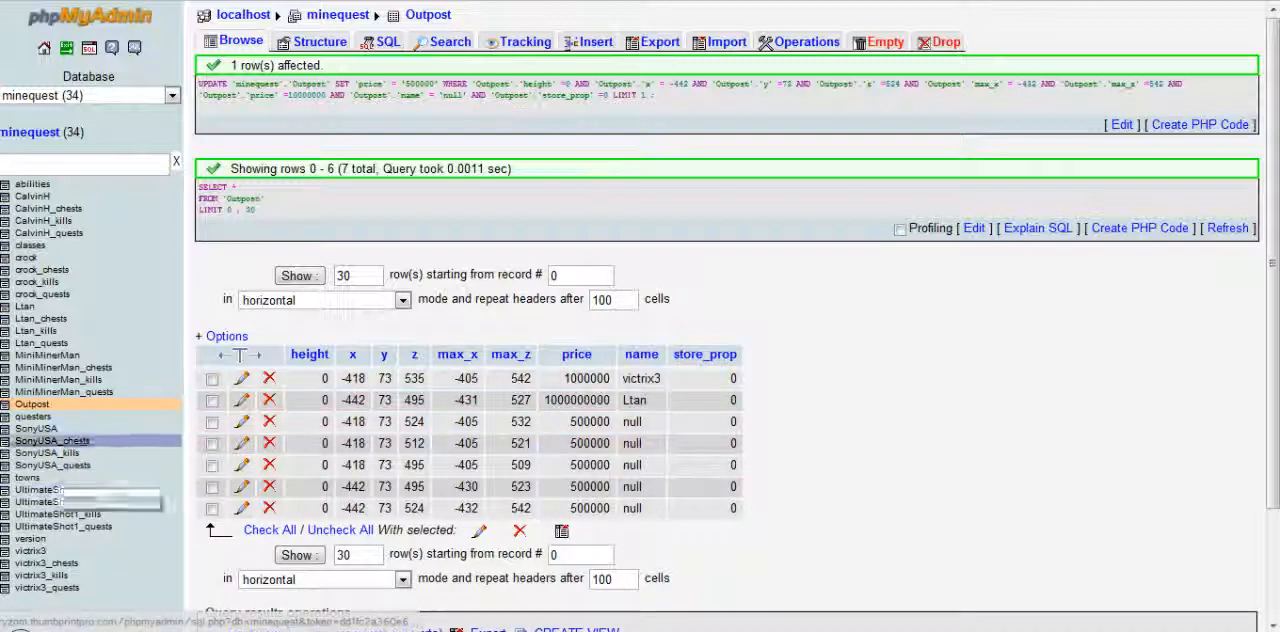
Open the questers table to browse its records
click(30, 418)
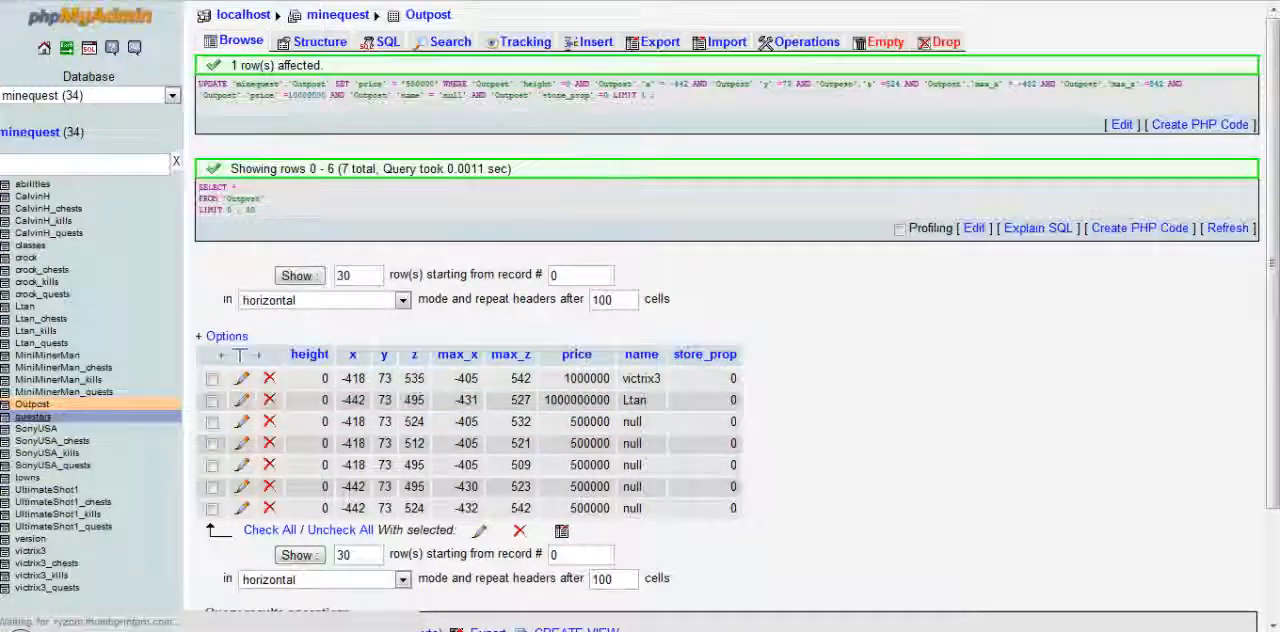